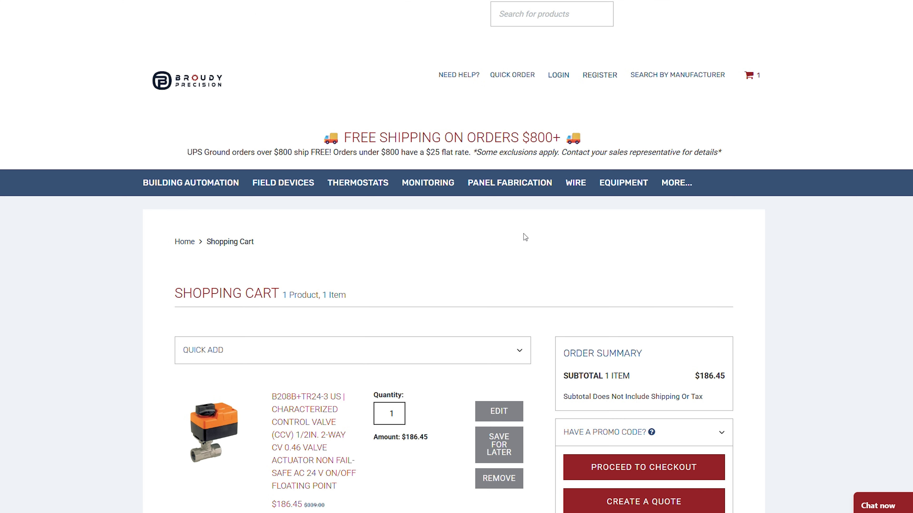
scroll(737, 464, "down", 4)
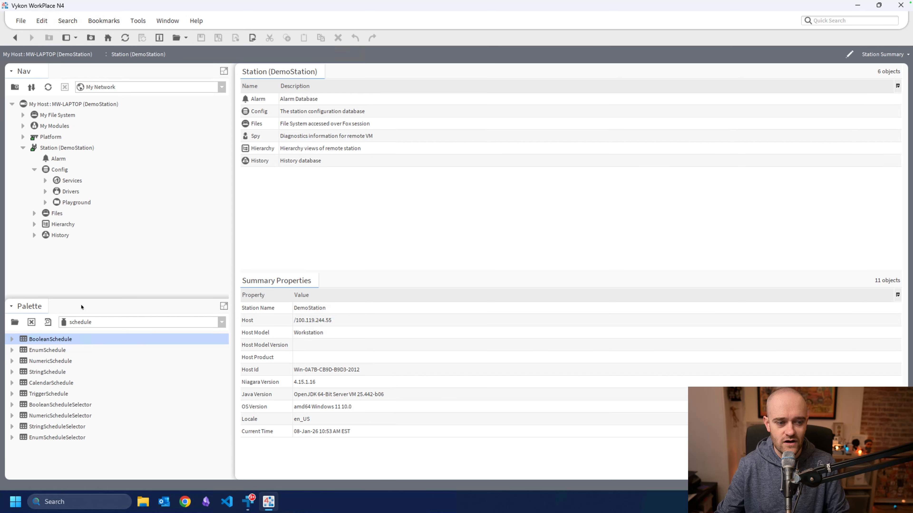
Open the schedule module's palette
left_click(12, 324)
type("sche")
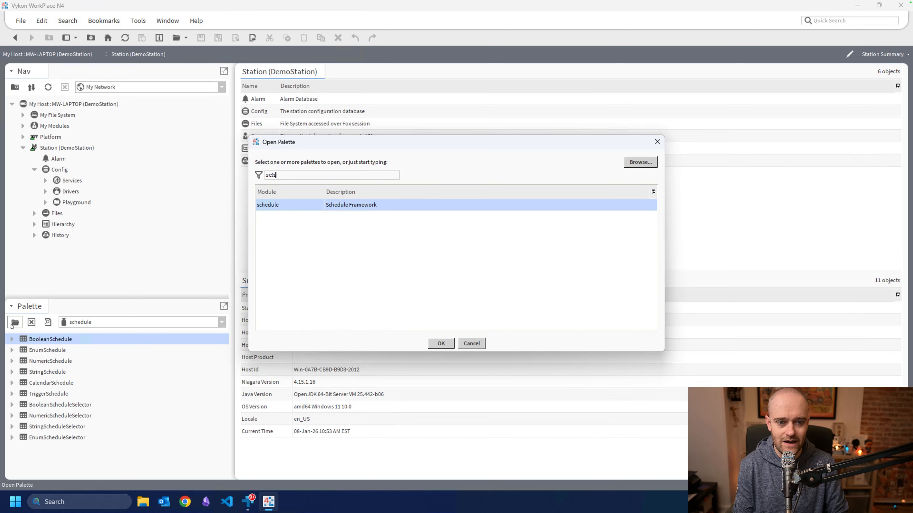
key("Return")
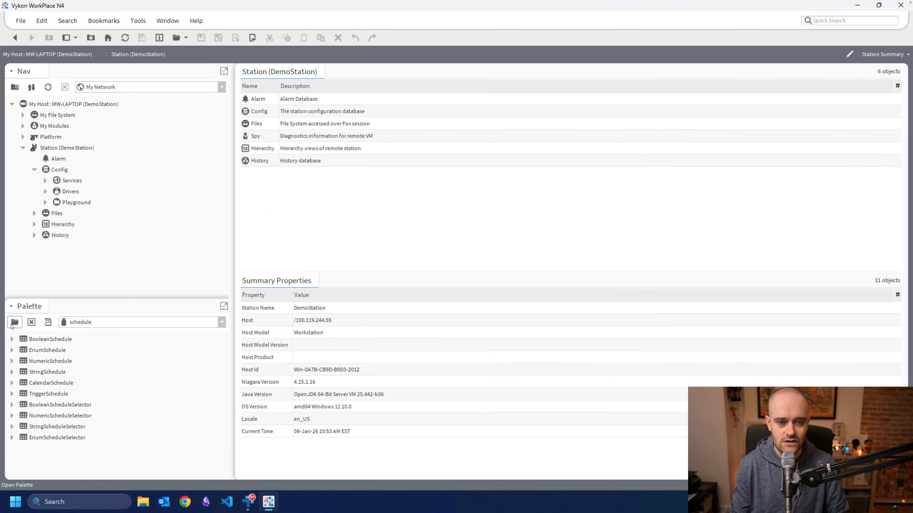
Create a folder named Schedules inside the station's Playground folder and open its wire sheet
left_click(44, 203)
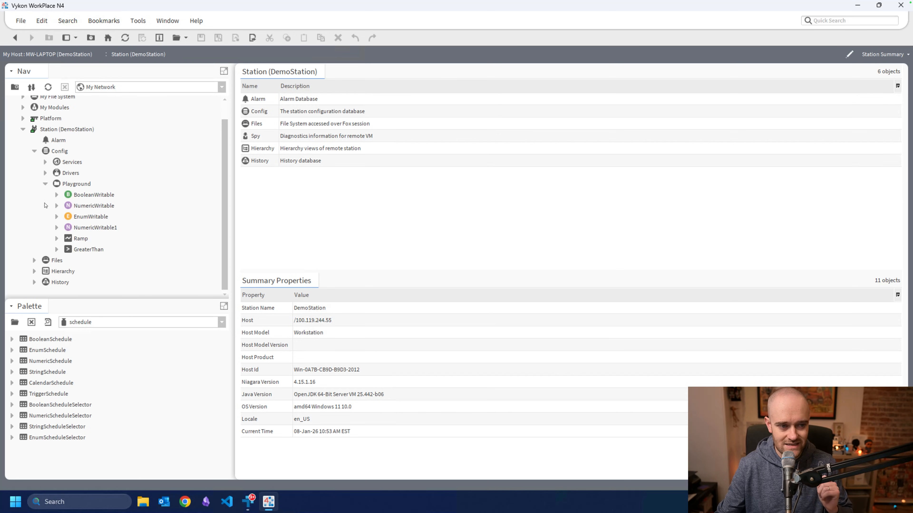
left_click(74, 184)
right_click(73, 185)
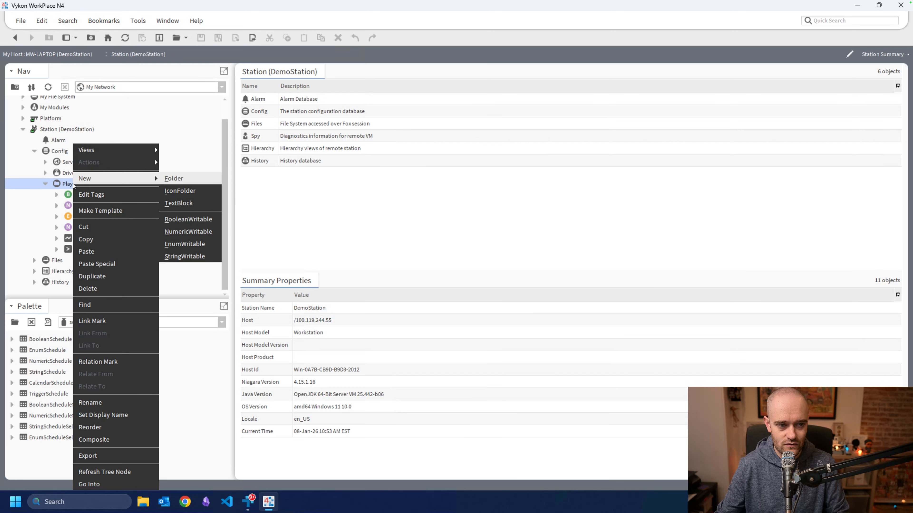
left_click(168, 180)
type("S")
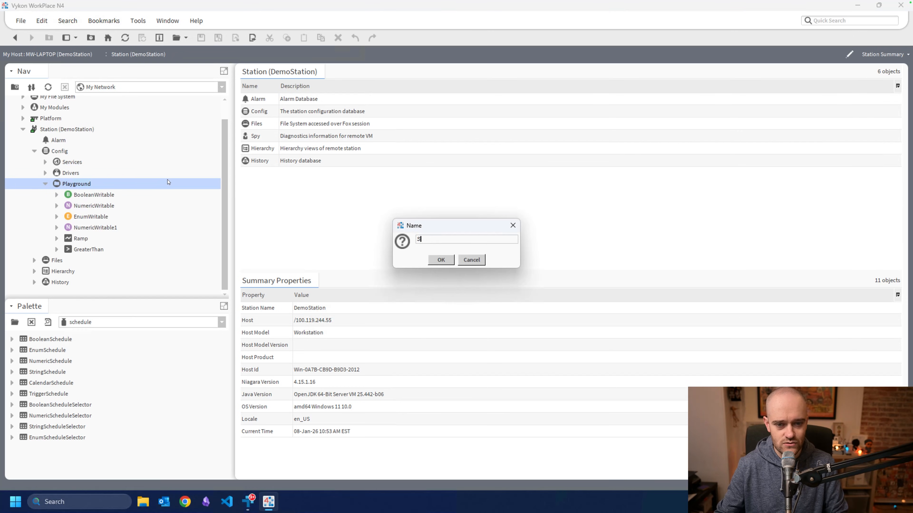
type("chedules")
key("Return")
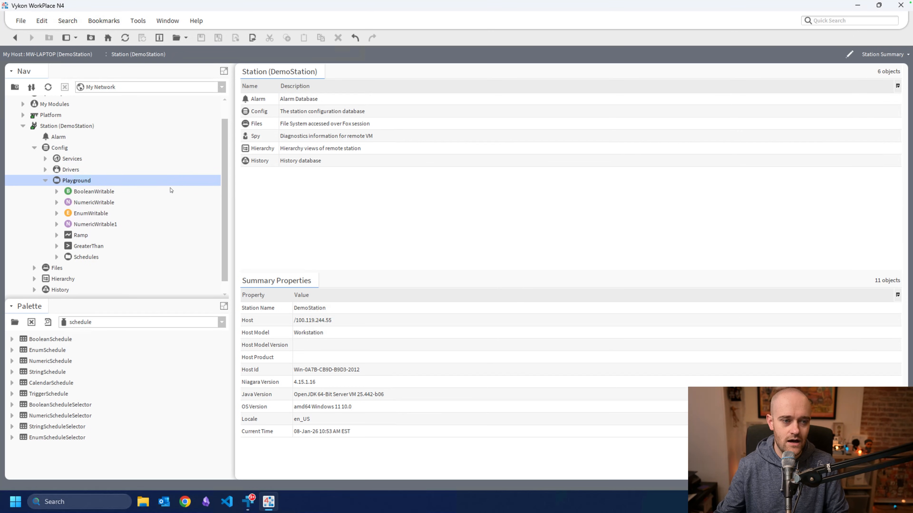
double_click(76, 258)
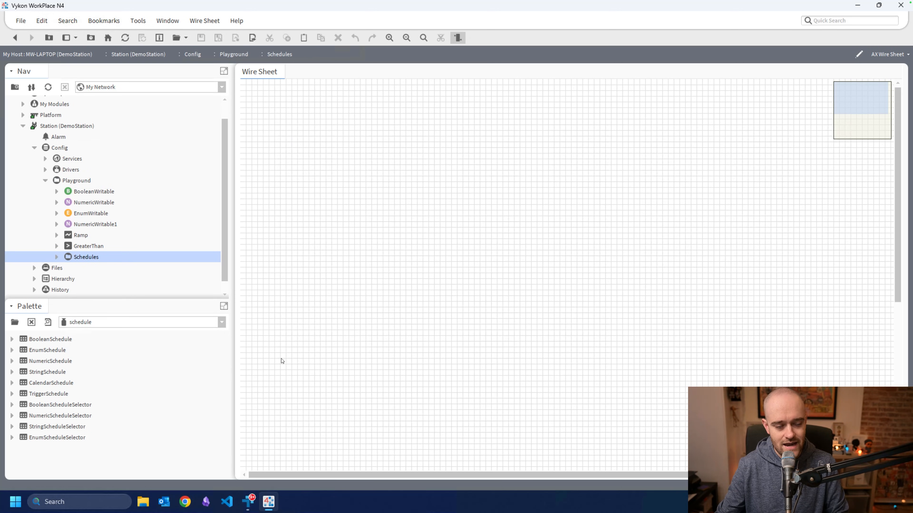
left_click(58, 341)
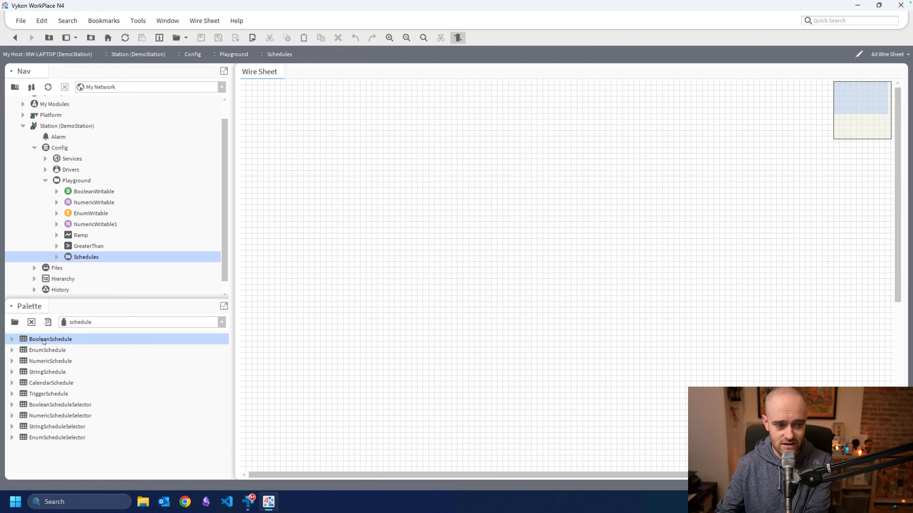
left_click(36, 354)
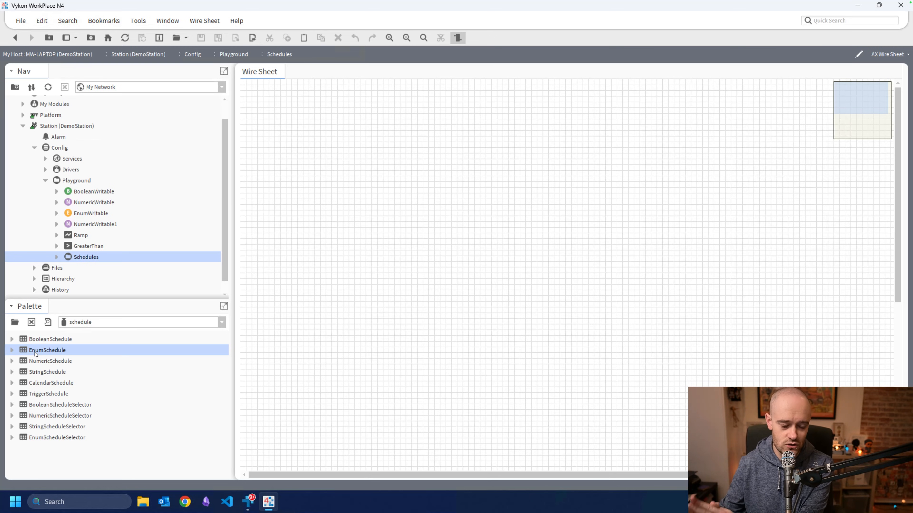
left_click(32, 363)
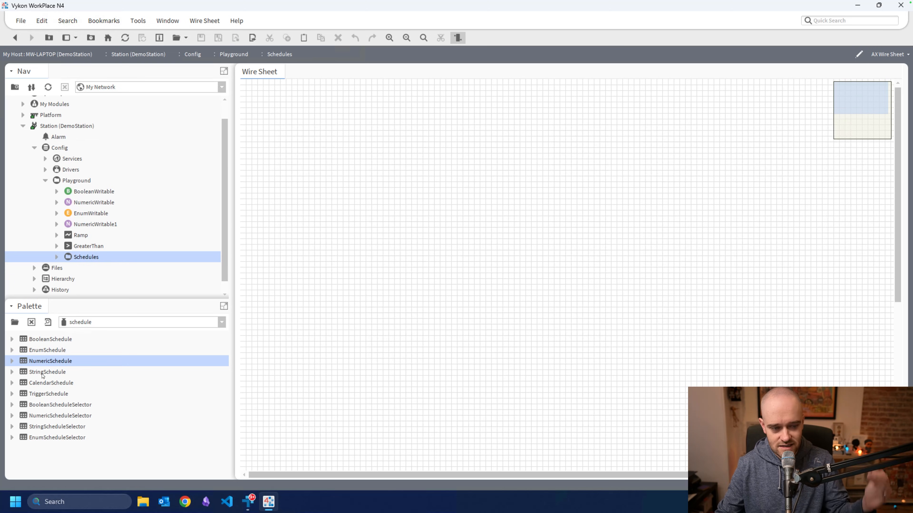
left_click(43, 386)
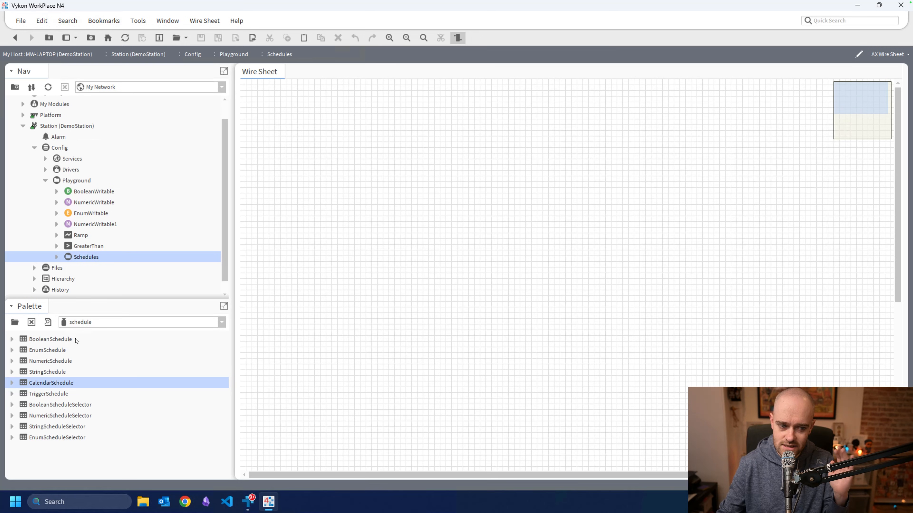
Add a BooleanSchedule to the Schedules wire sheet under its default name and reposition the block near the upper part of the sheet
left_click_drag(61, 342, 315, 167)
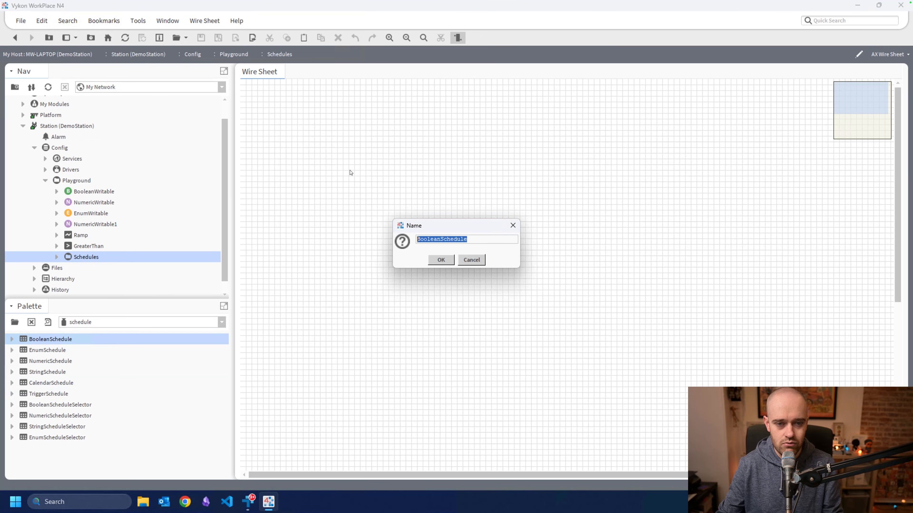
left_click(439, 260)
left_click_drag(389, 170, 421, 172)
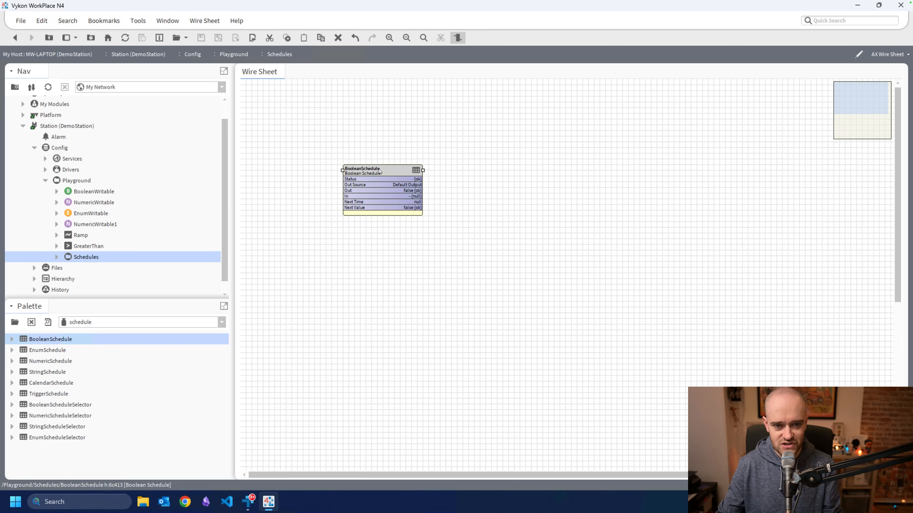
left_click_drag(376, 169, 364, 146)
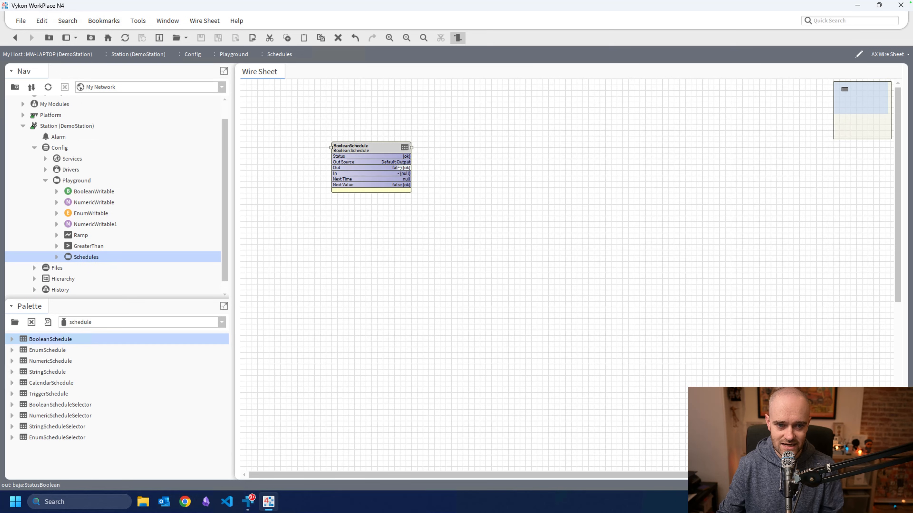
left_click_drag(399, 168, 452, 170)
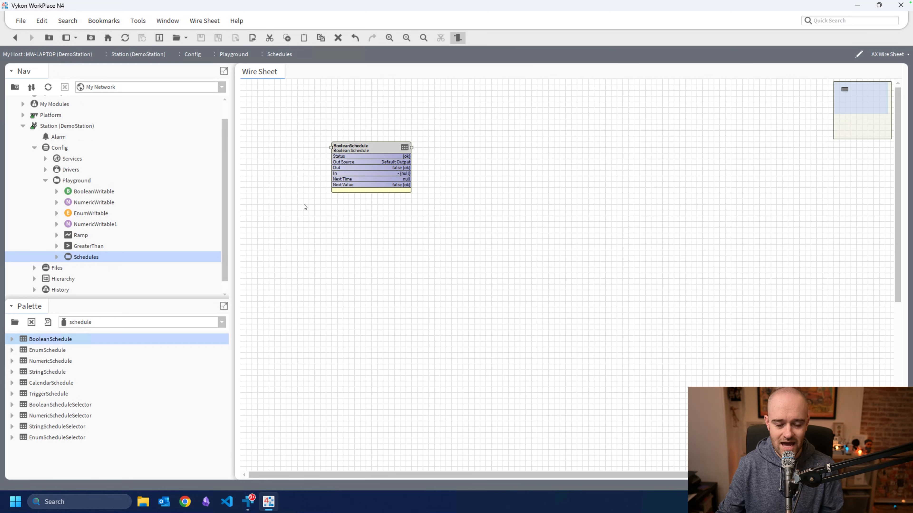
Add a BooleanWritable under its default name beside the BooleanSchedule and link the schedule's Out to the writable's In10
right_click(534, 169)
mouse_move(535, 170)
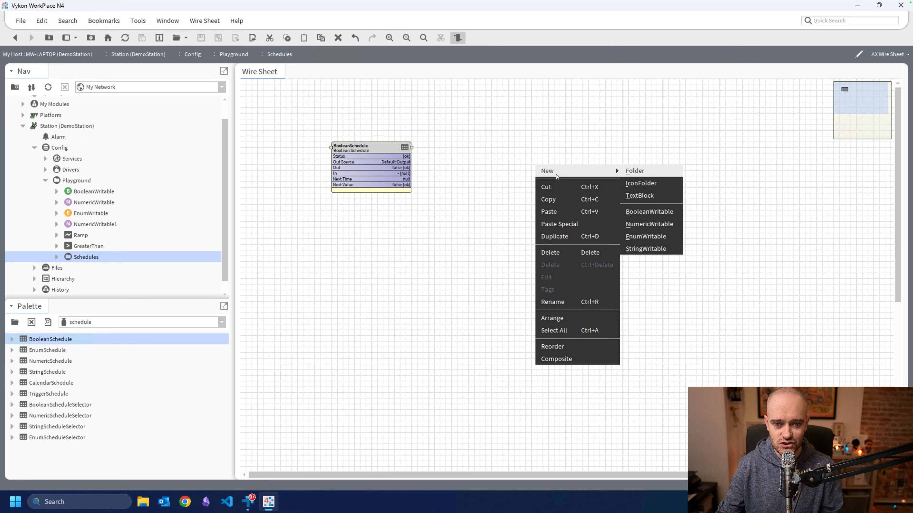
left_click(645, 212)
left_click(440, 259)
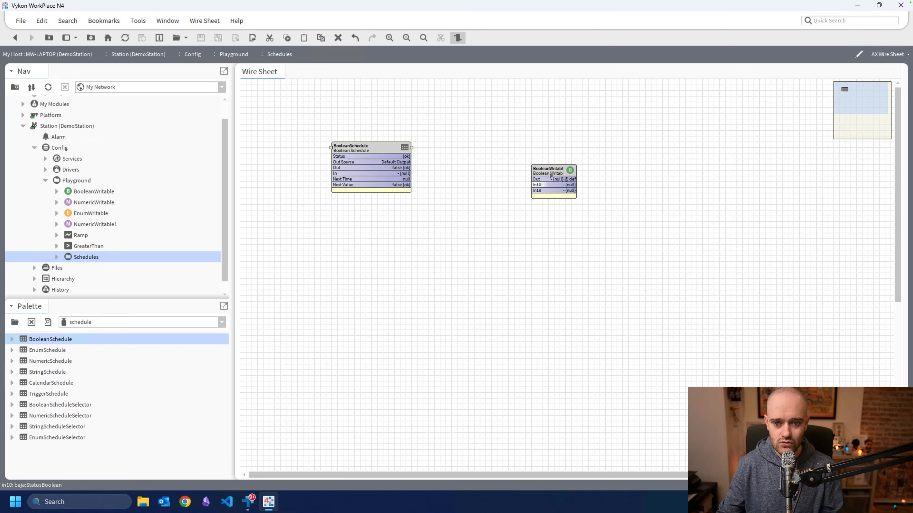
left_click_drag(575, 165, 544, 151)
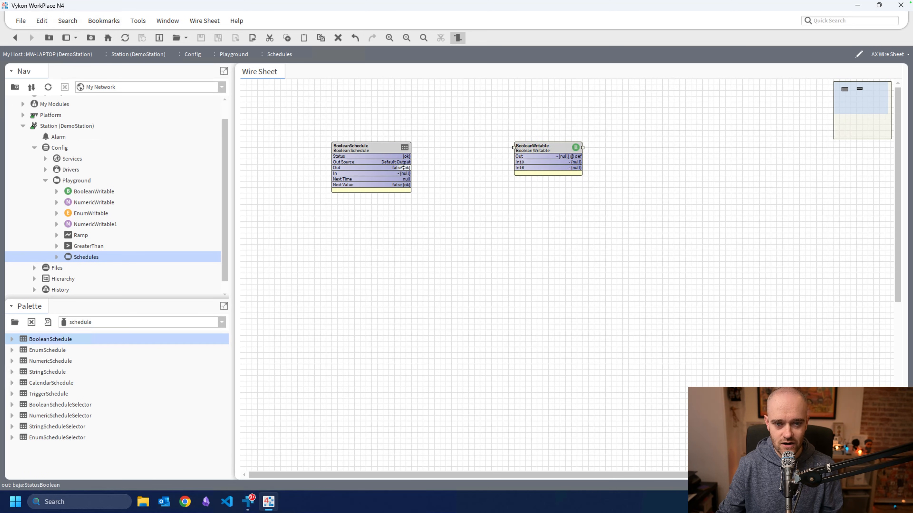
left_click_drag(407, 168, 518, 162)
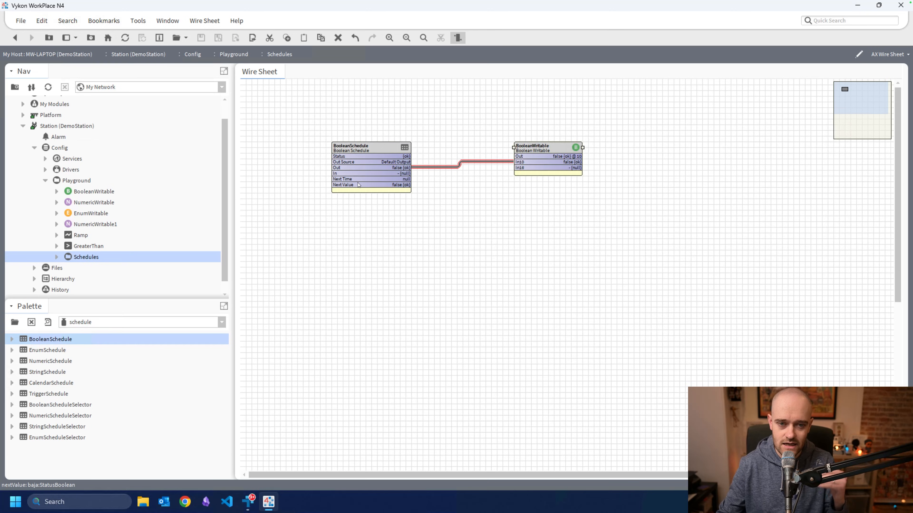
Open the BooleanSchedule's weekly schedule and add a true event on Sunday from 4:00 AM to 12:00 PM
double_click(352, 151)
left_click(268, 454)
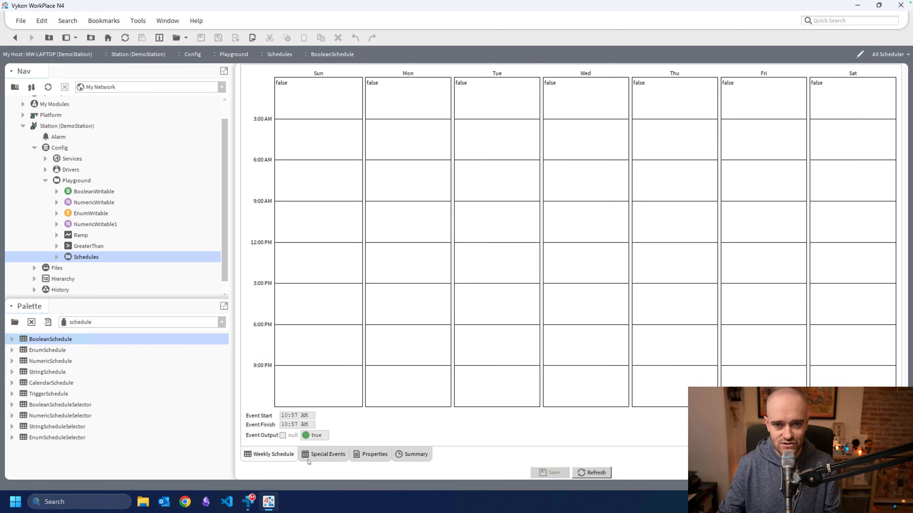
left_click_drag(311, 134, 313, 242)
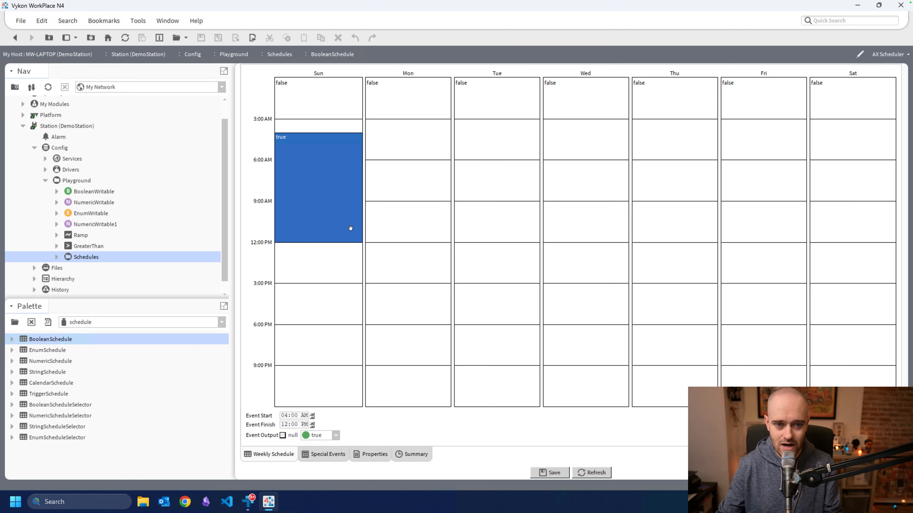
Add a true event on Monday from 7:00 AM to 10:30 AM and apply it to Monday through Friday
left_click_drag(406, 177, 407, 226)
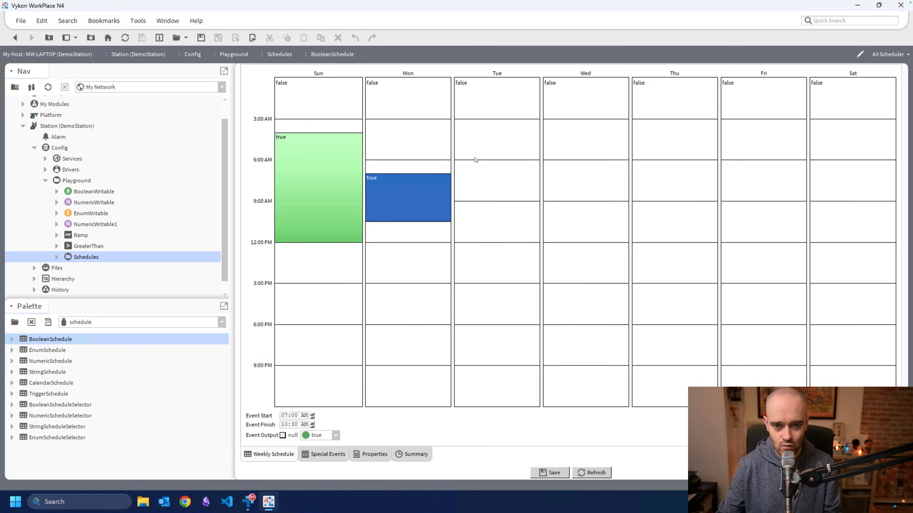
right_click(392, 193)
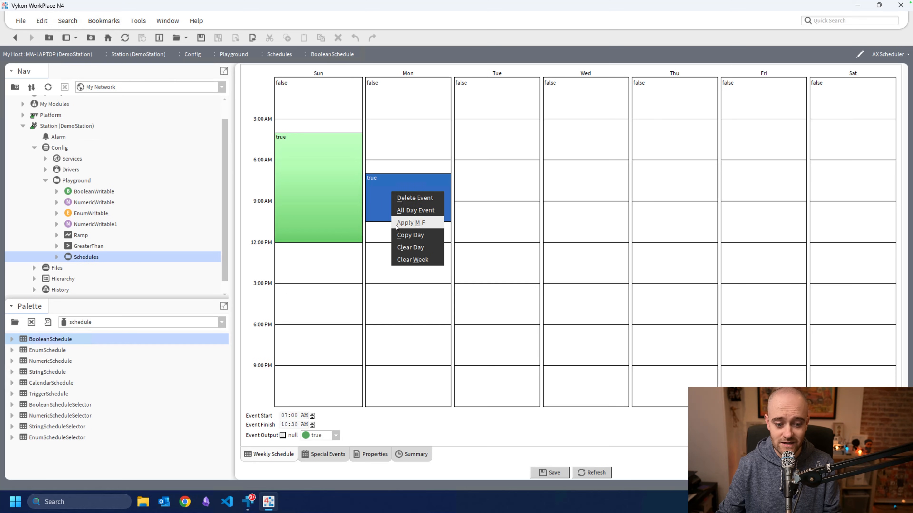
left_click(411, 222)
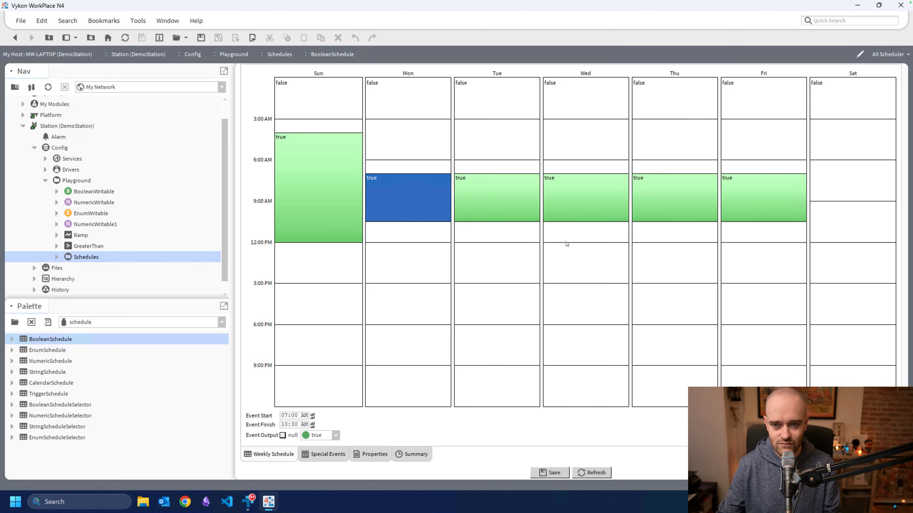
Delete the Sunday event from the weekly schedule
left_click(297, 164)
key("Delete")
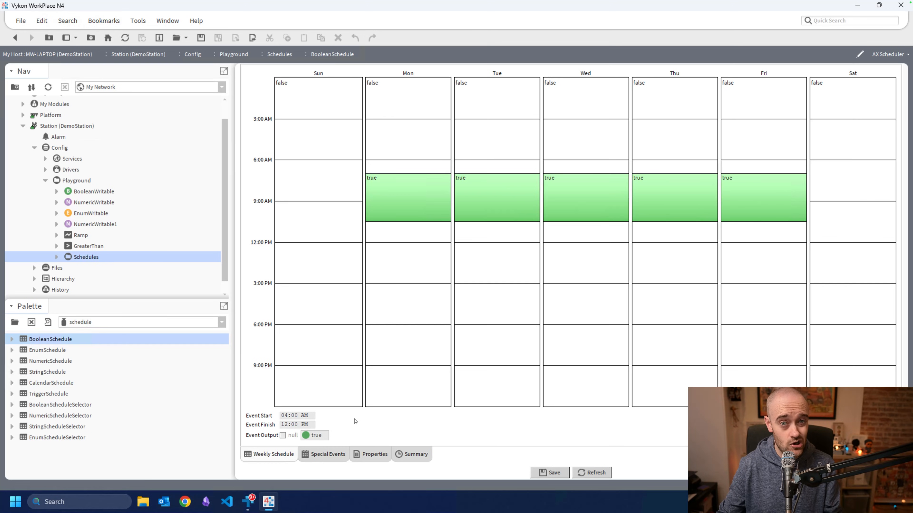
left_click(401, 204)
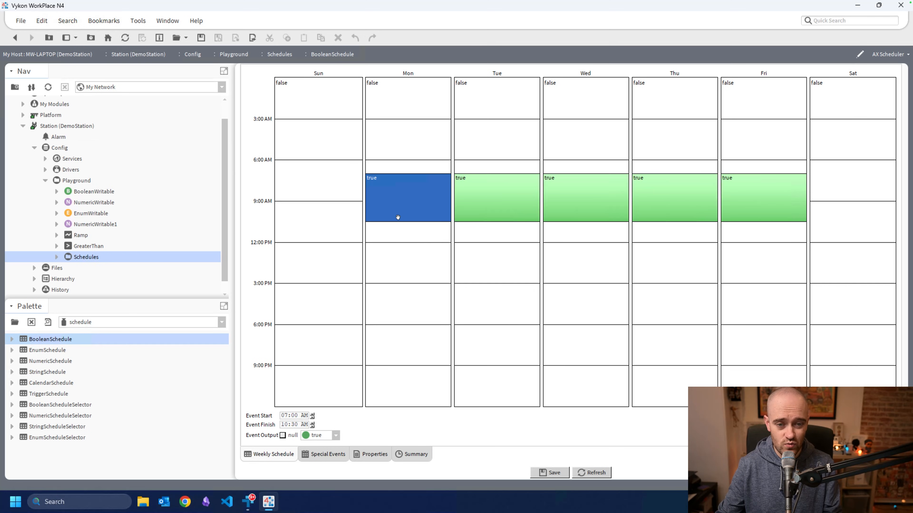
left_click(336, 436)
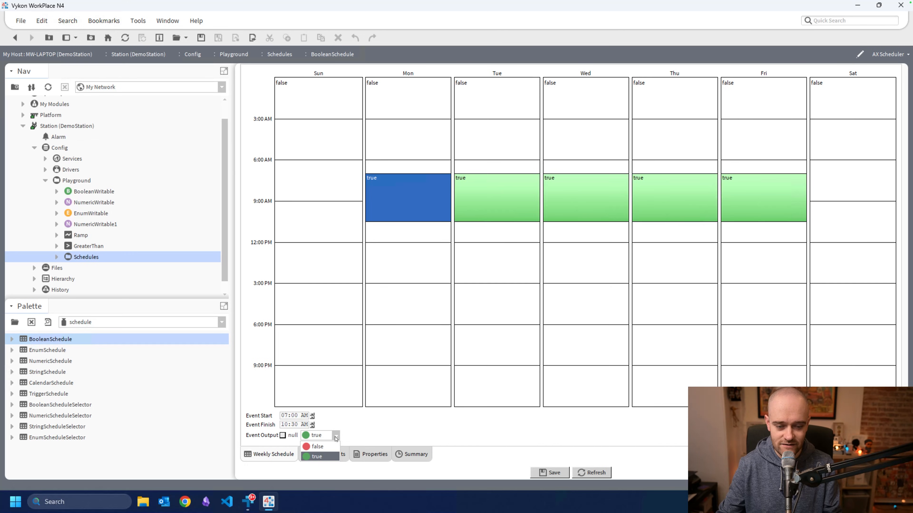
left_click(358, 430)
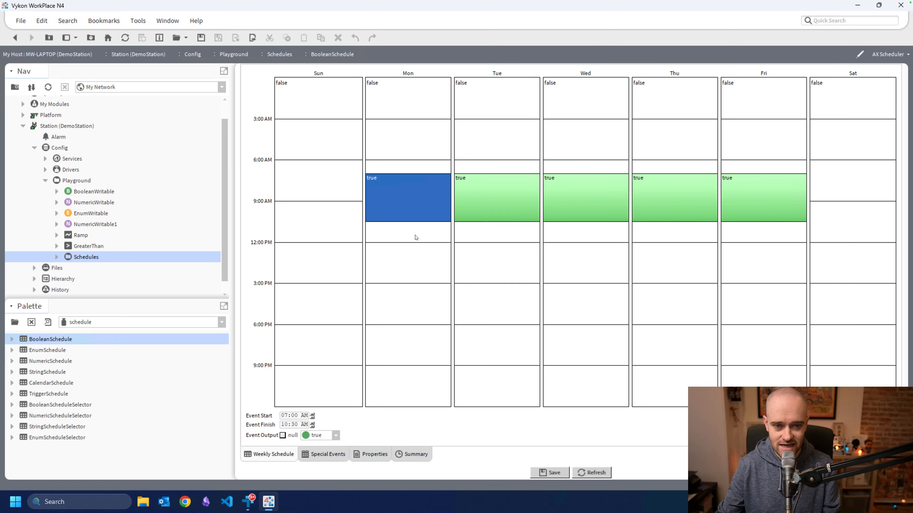
left_click(465, 198)
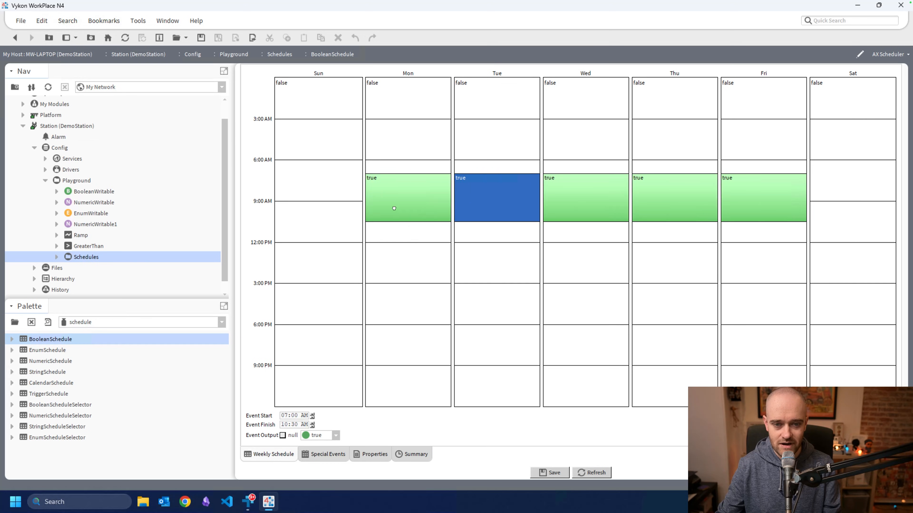
Add a second Monday event from 12:00 PM to 5:30 PM and set its output to false
left_click_drag(392, 249, 387, 322)
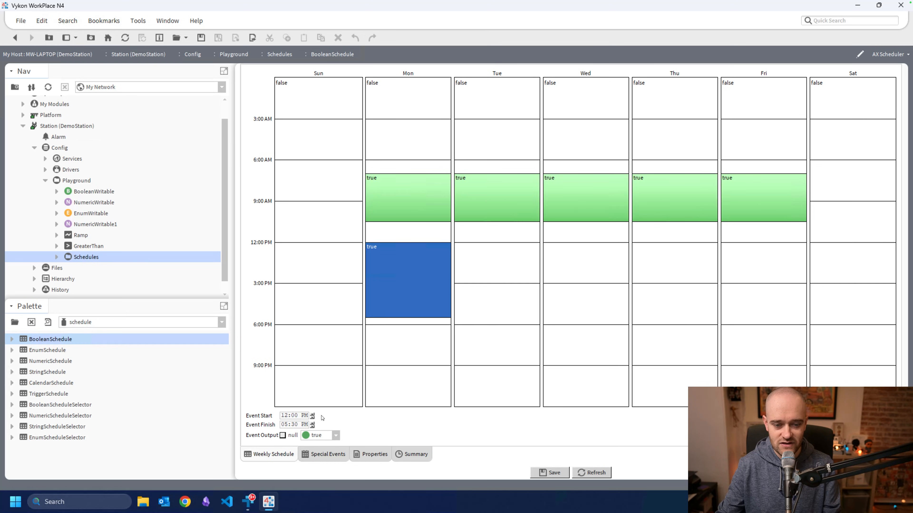
left_click(321, 435)
left_click(320, 445)
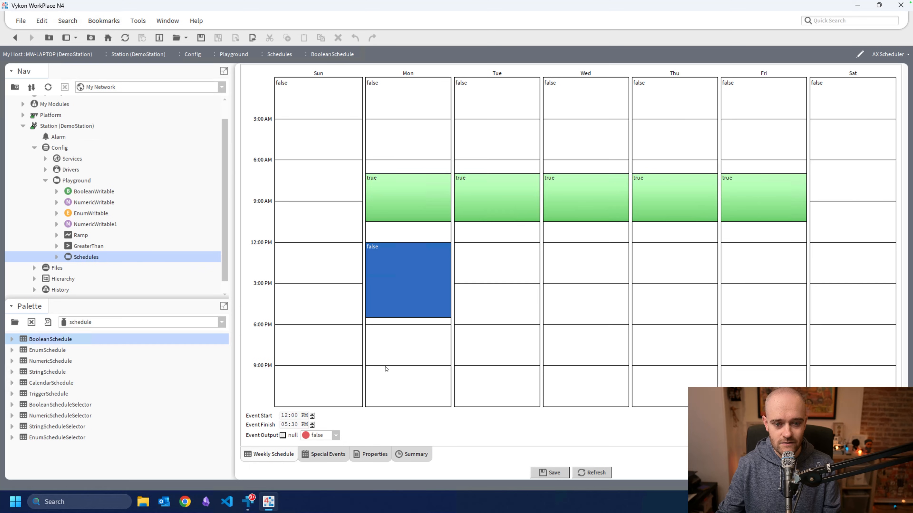
left_click(420, 215)
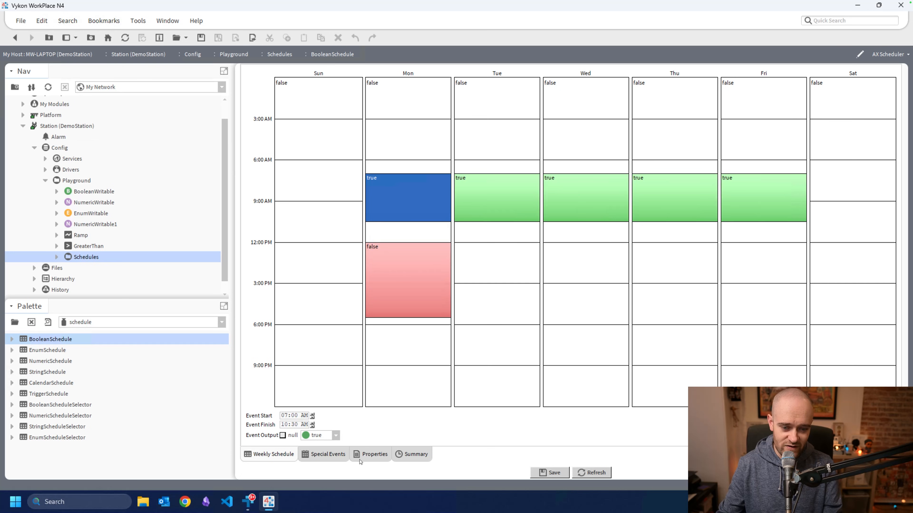
Set the BooleanSchedule's facets to trueText Occupied and falseText Unoccupied, and save the schedule
left_click(370, 454)
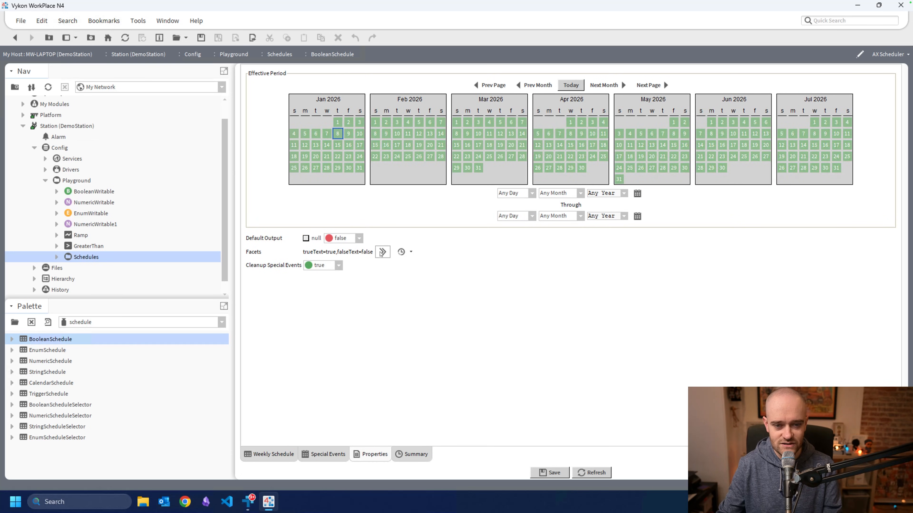
left_click(383, 252)
double_click(464, 217)
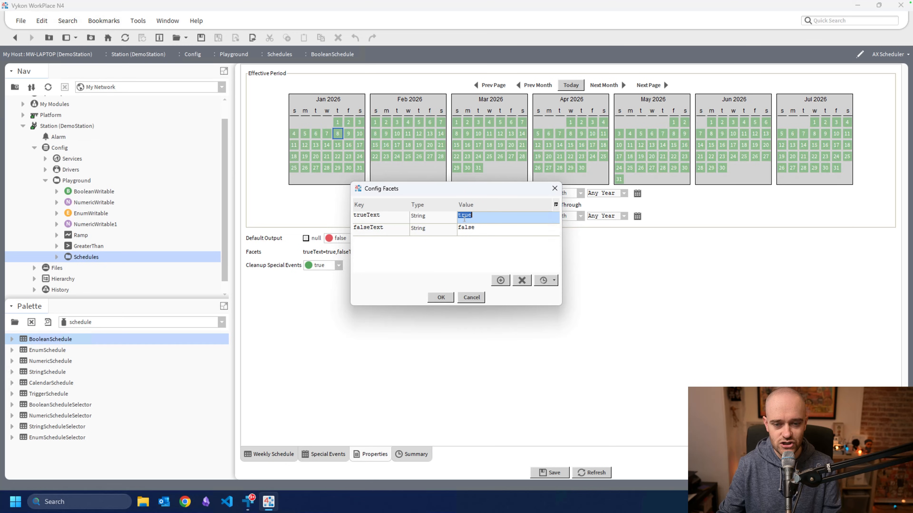
type("Occupied")
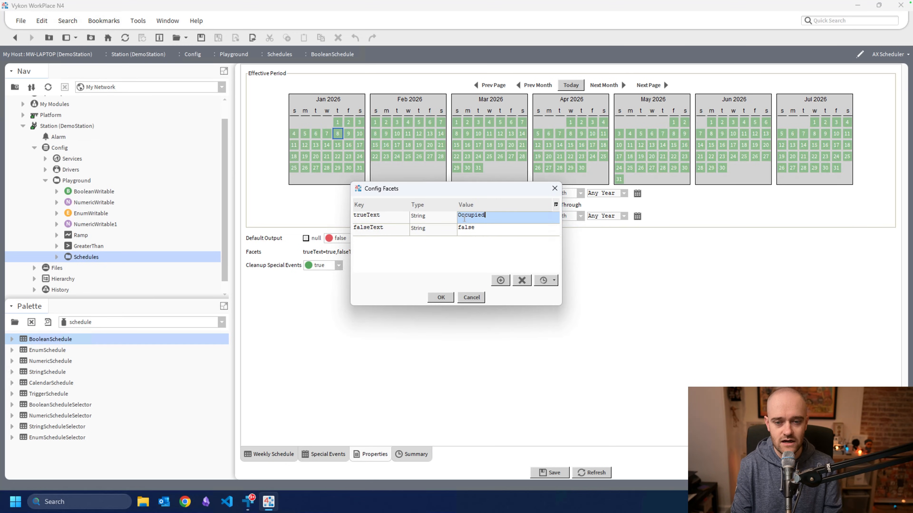
double_click(470, 228)
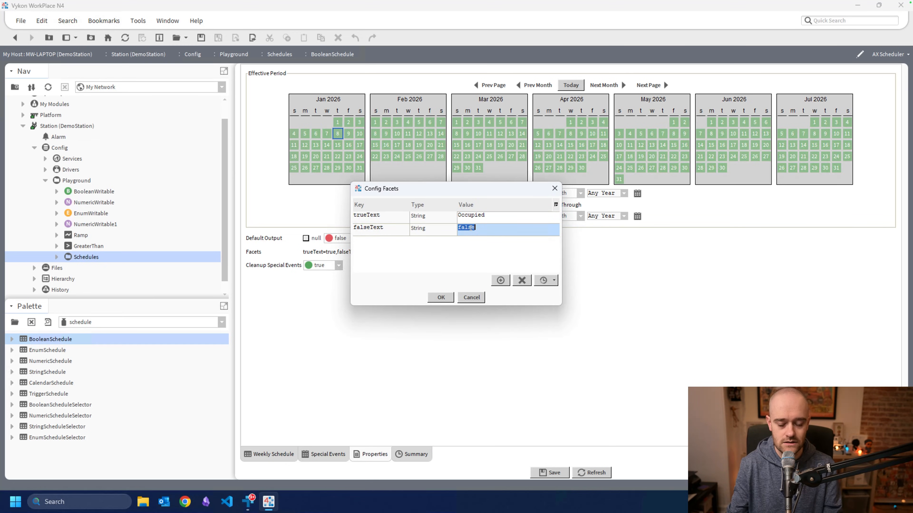
type("Unoccupied")
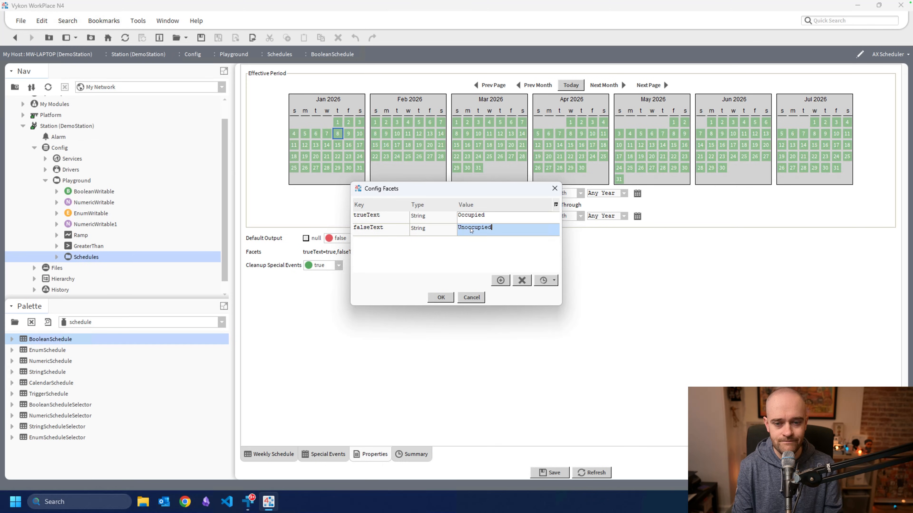
key("Return")
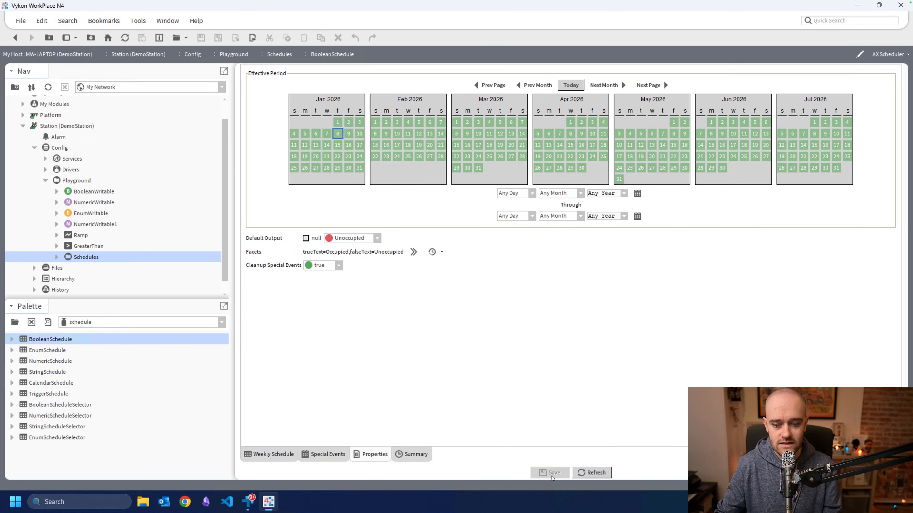
key("ctrl+s")
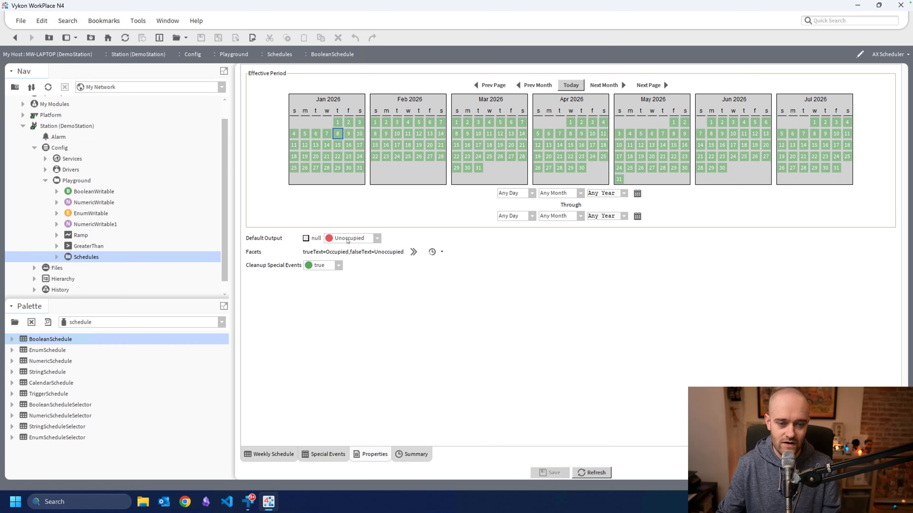
Review the BooleanSchedule's default output choices, its weekly schedule labels and its special events list
left_click(378, 239)
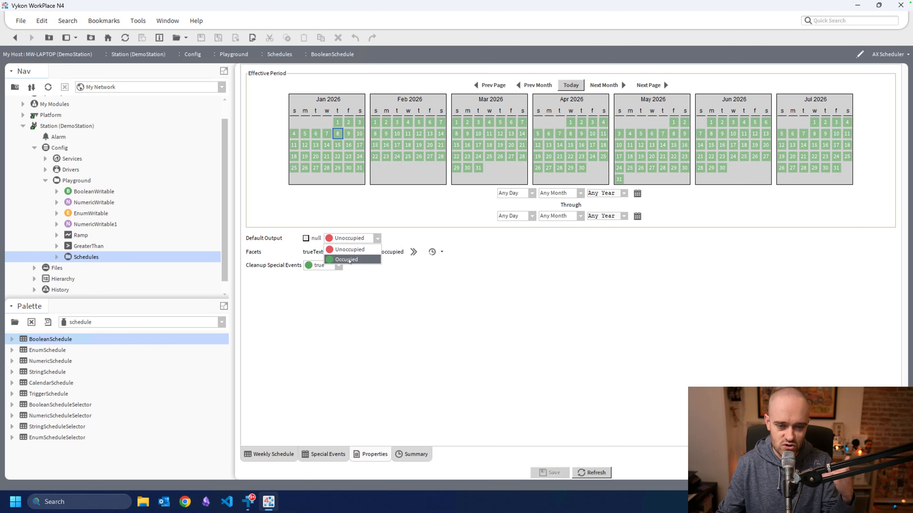
left_click(383, 284)
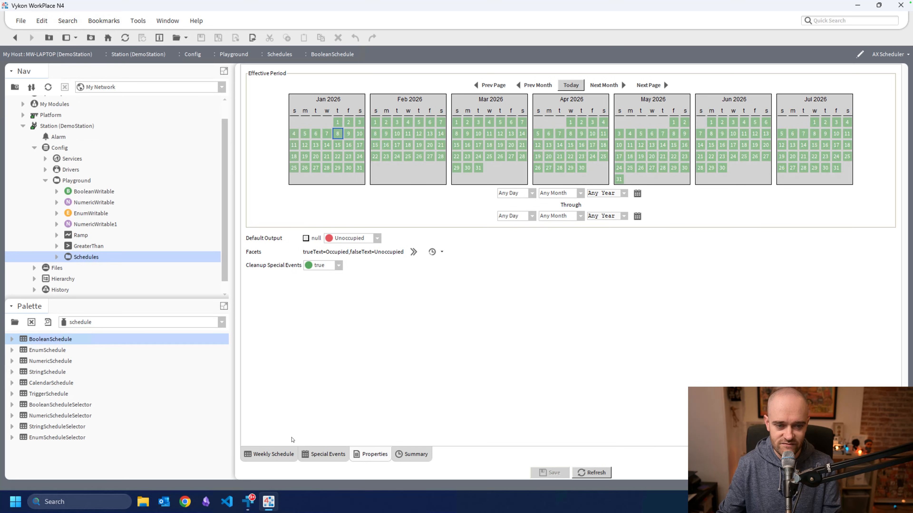
left_click(283, 455)
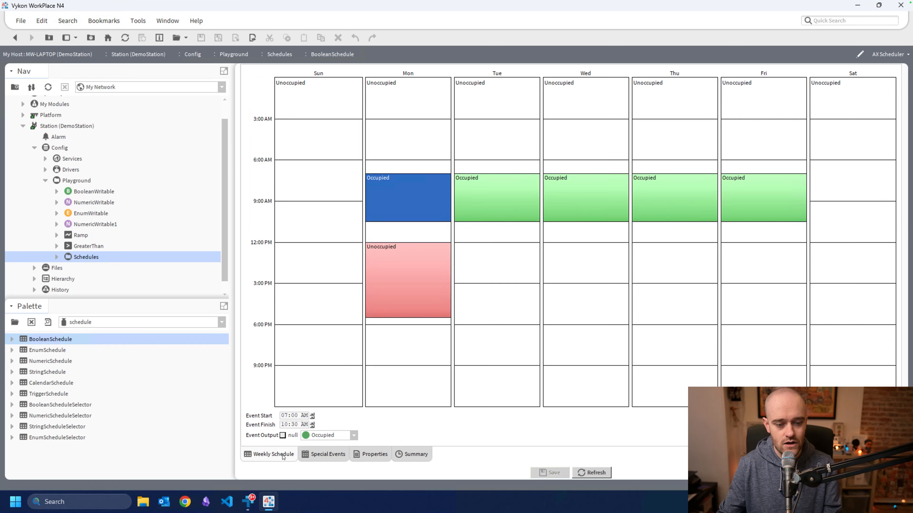
left_click(364, 456)
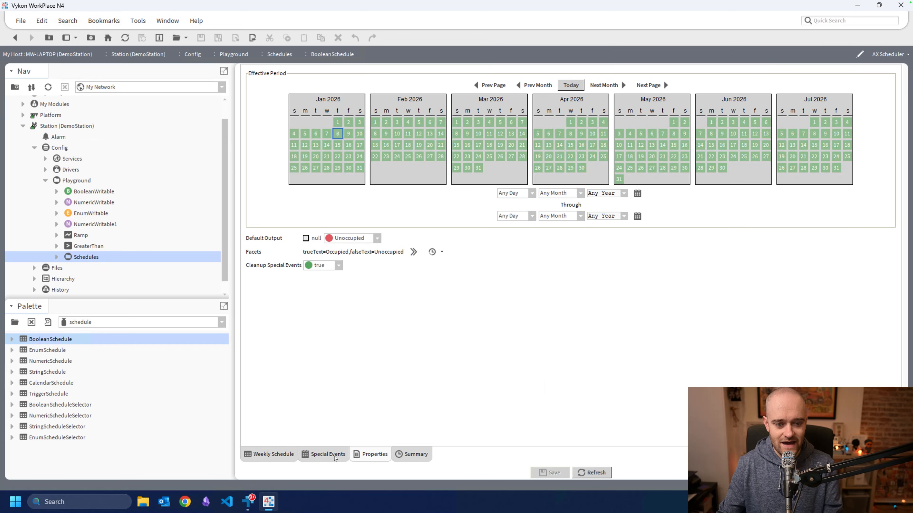
left_click(335, 456)
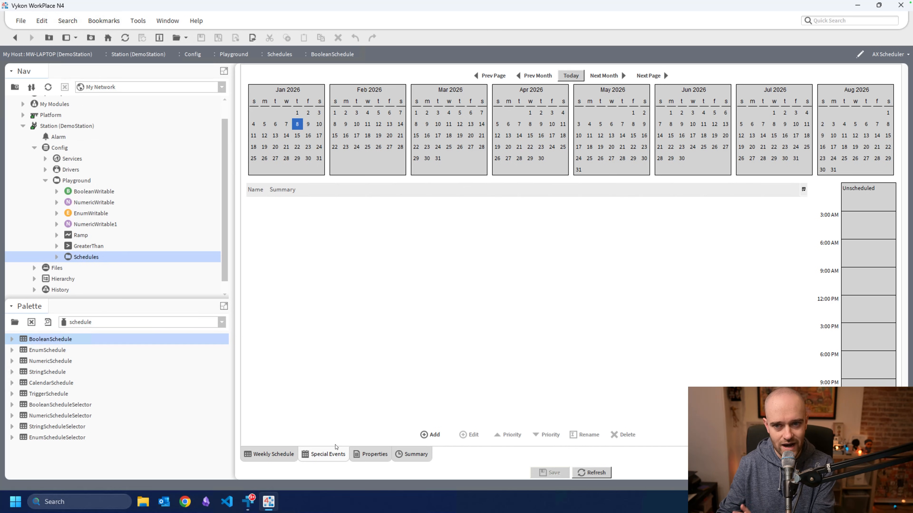
Add a CalendarSchedule with its default name to the Schedules wire sheet, below the BooleanSchedule
double_click(74, 259)
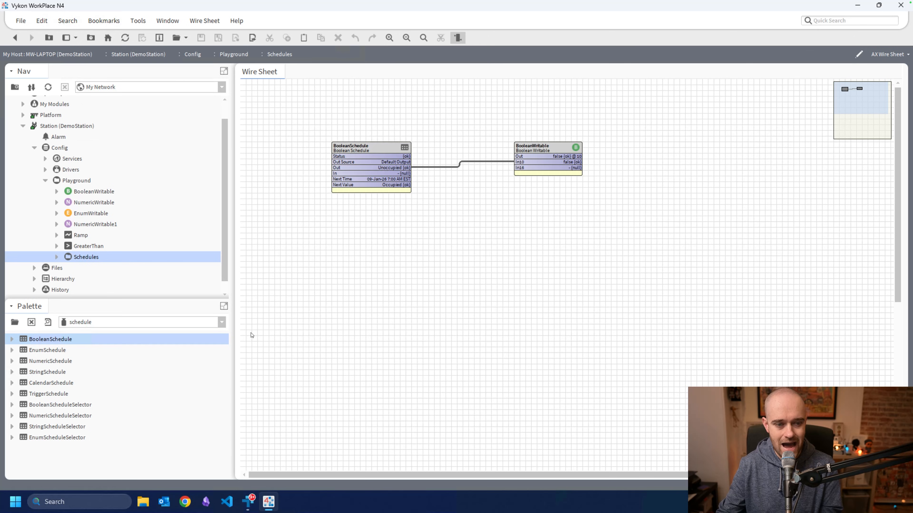
left_click_drag(49, 382, 337, 226)
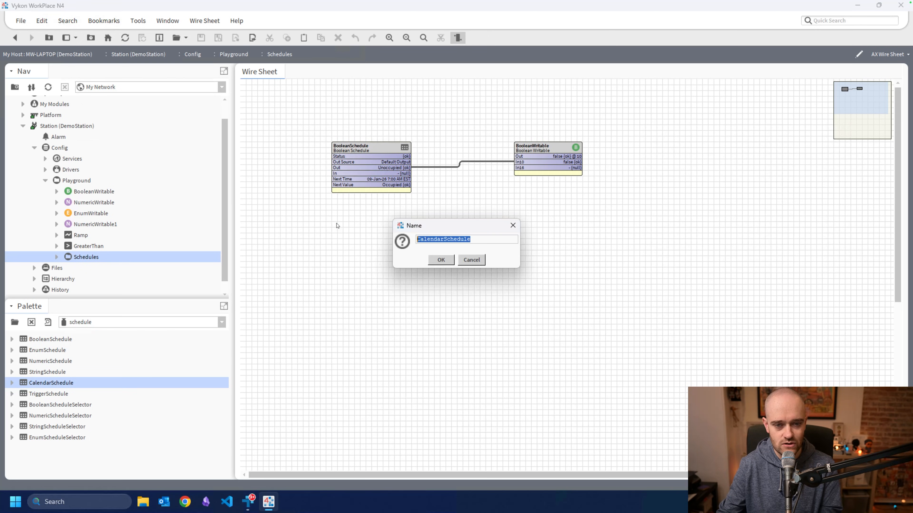
left_click(440, 260)
left_click_drag(377, 226, 411, 227)
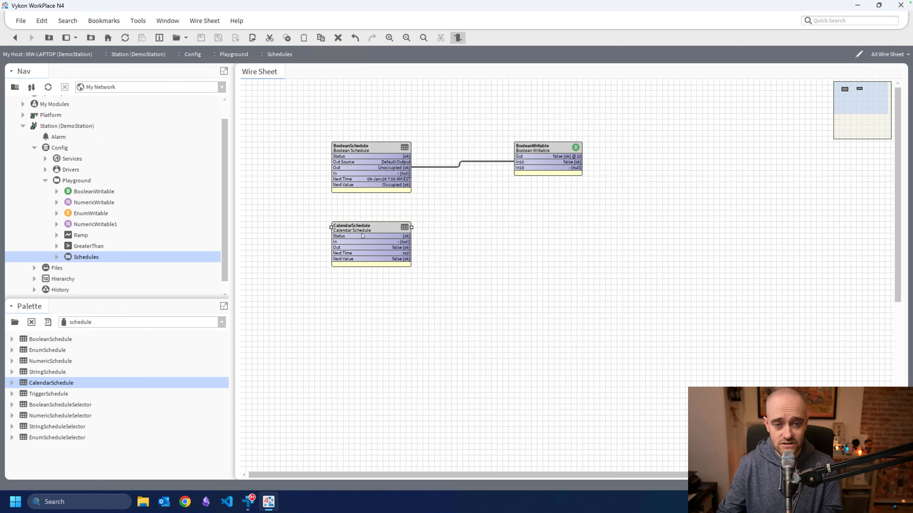
left_click(353, 220)
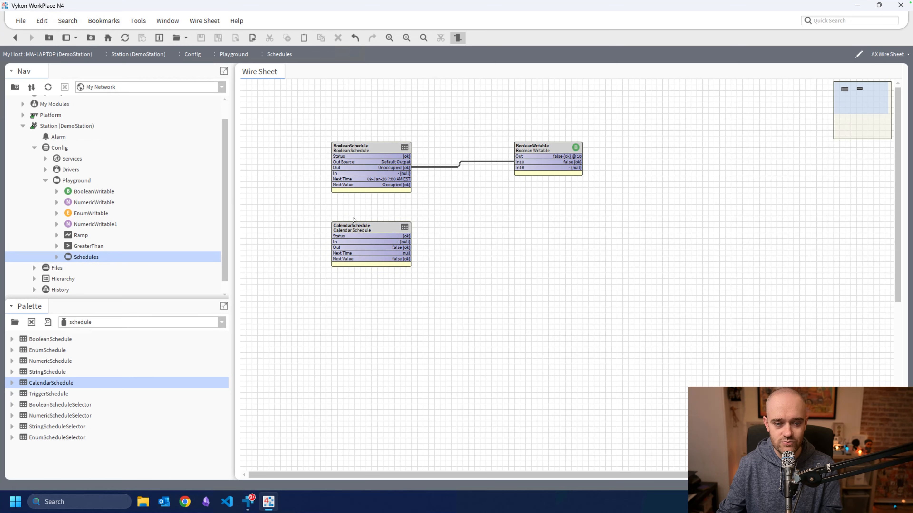
Open the CalendarSchedule and start a new Date event named Christmas, keeping Any Weekday
double_click(351, 226)
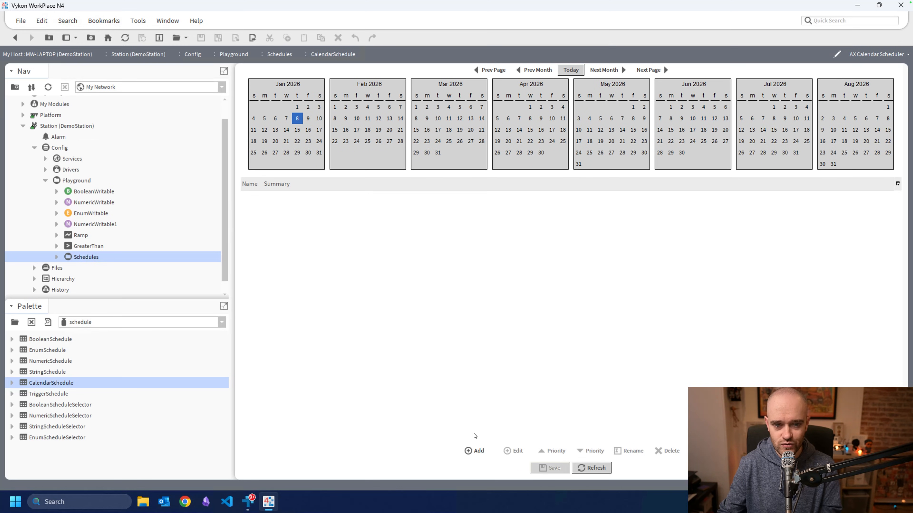
left_click(476, 452)
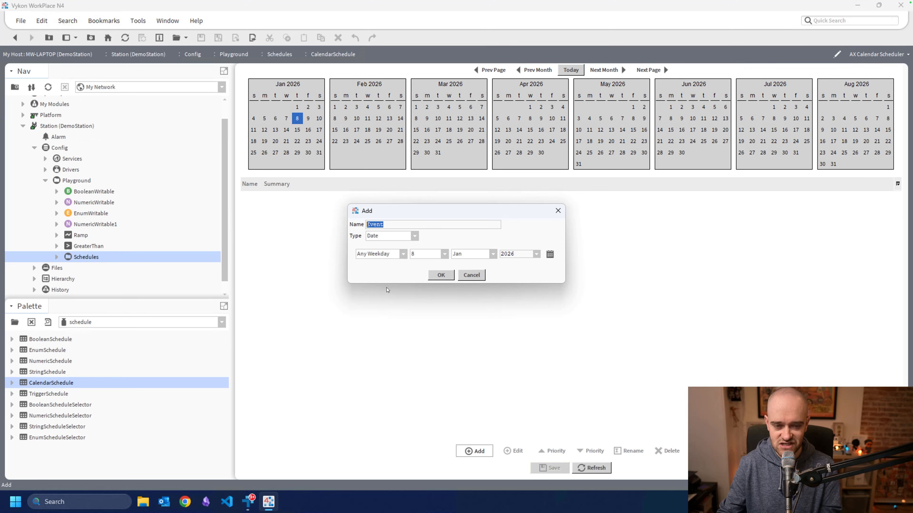
left_click_drag(388, 215, 425, 243)
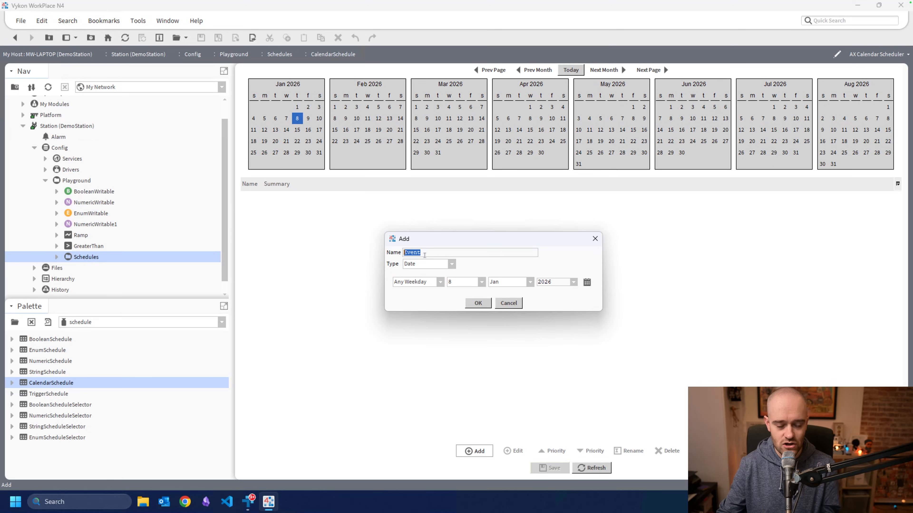
type("Chris")
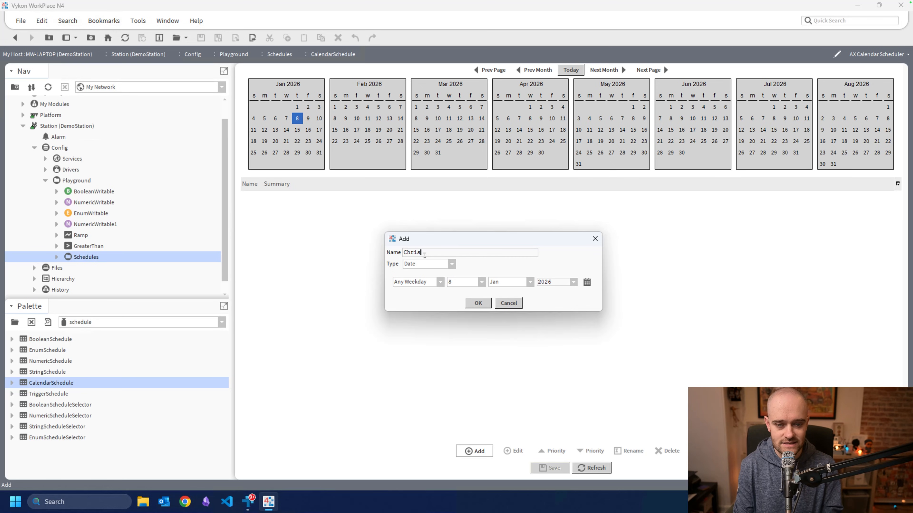
type("tmas")
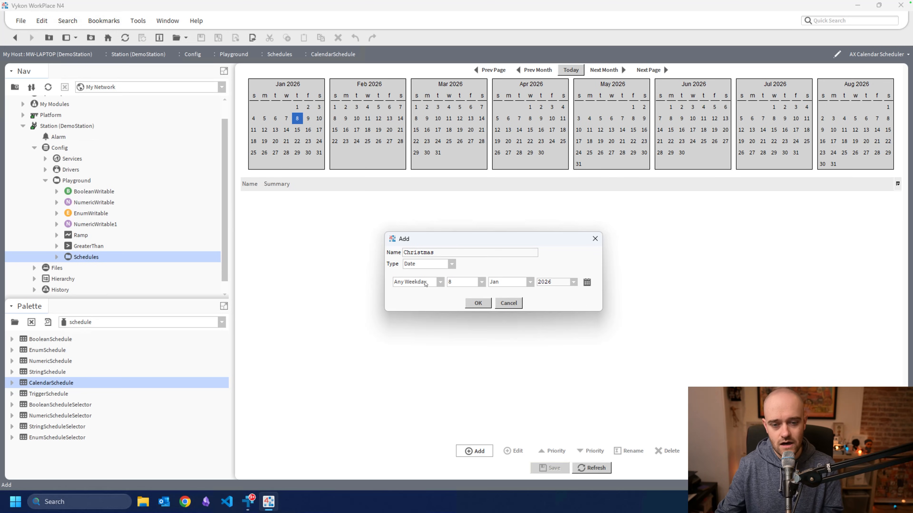
left_click(434, 283)
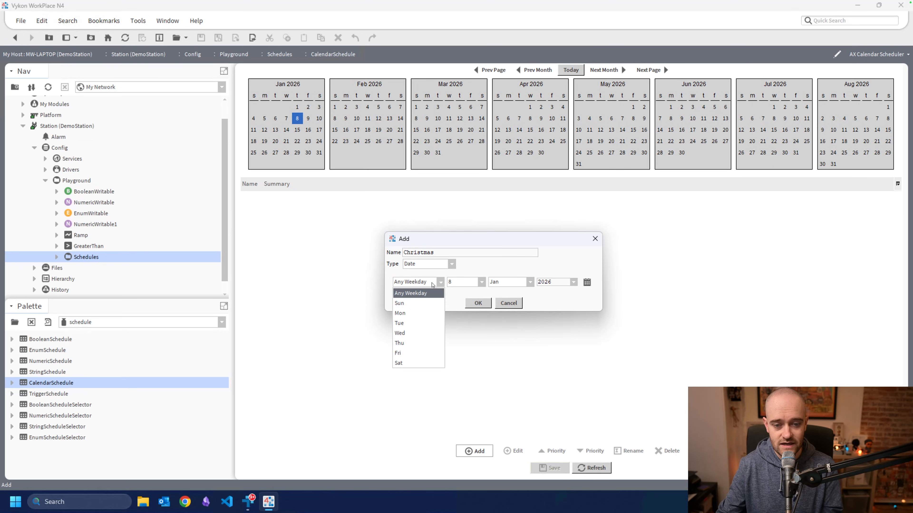
left_click(433, 284)
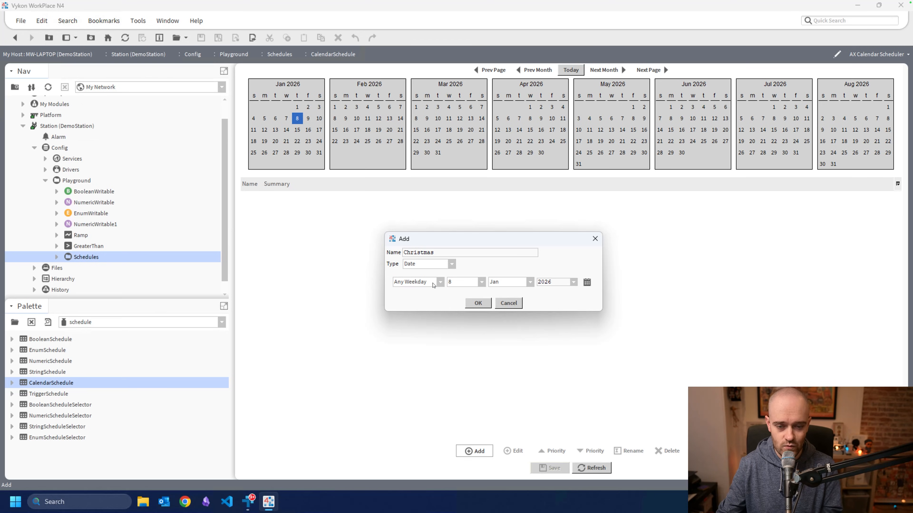
Set the Christmas event's date to 25 Dec of Any Year and add it to the calendar
left_click(483, 282)
scroll(458, 377, "down", 5)
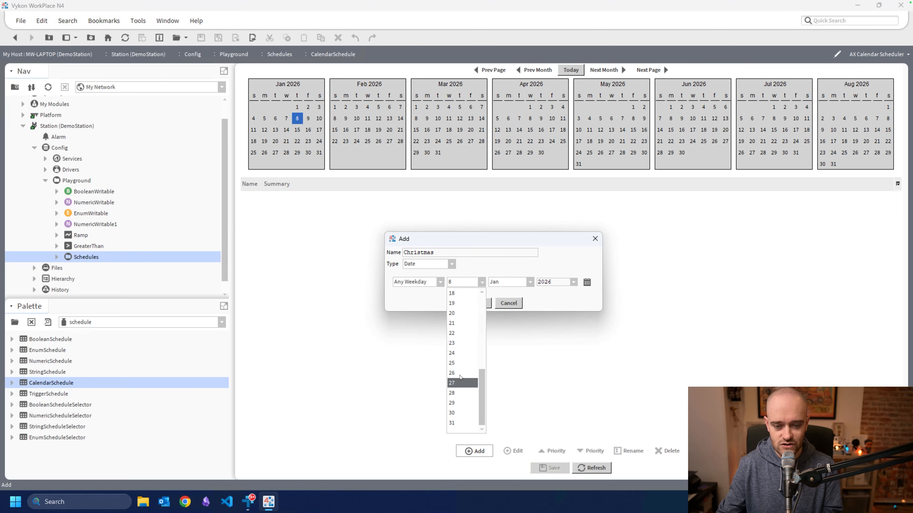
left_click(461, 363)
left_click(520, 286)
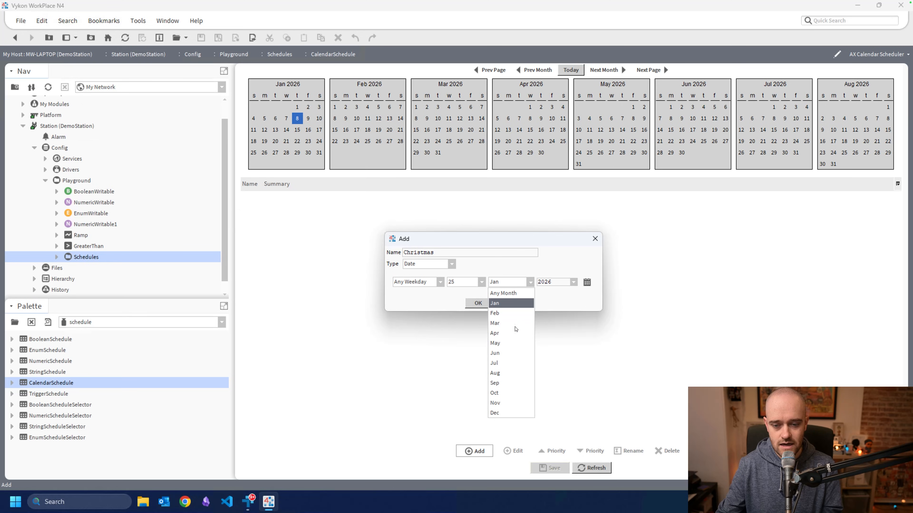
left_click(503, 412)
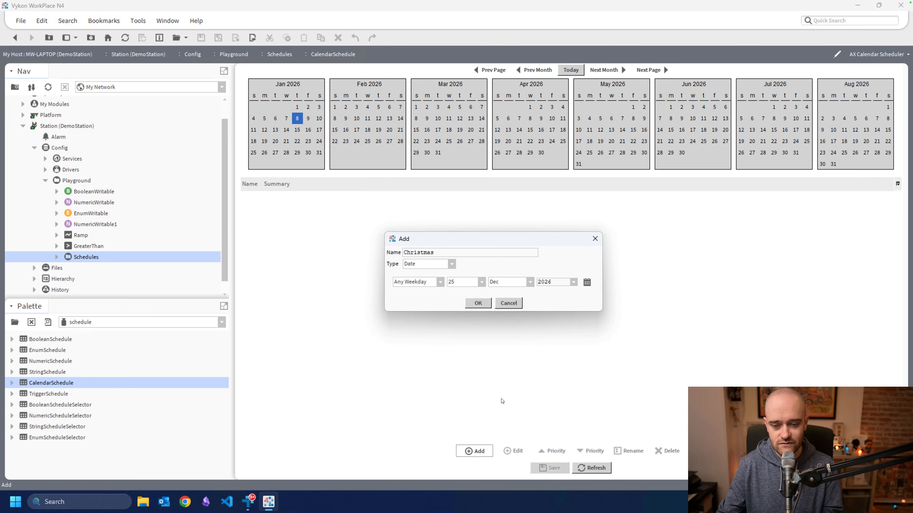
left_click(574, 283)
left_click(559, 292)
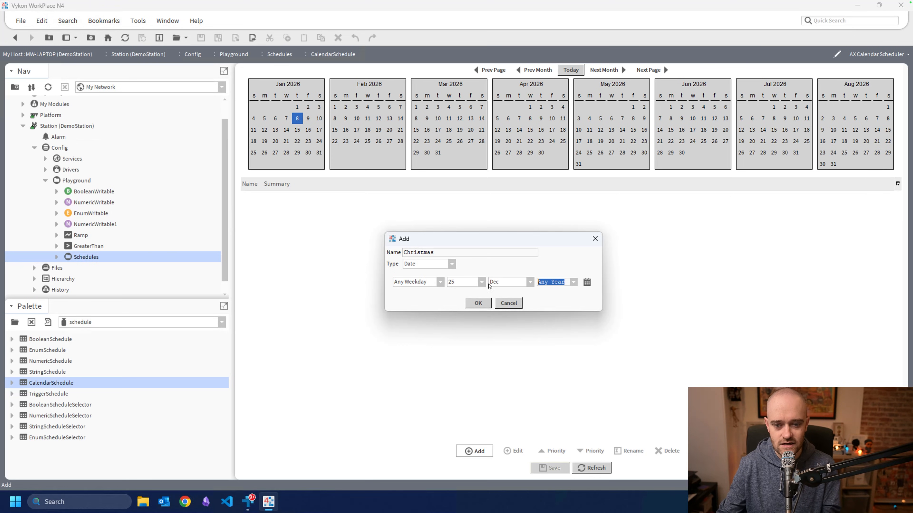
left_click(476, 303)
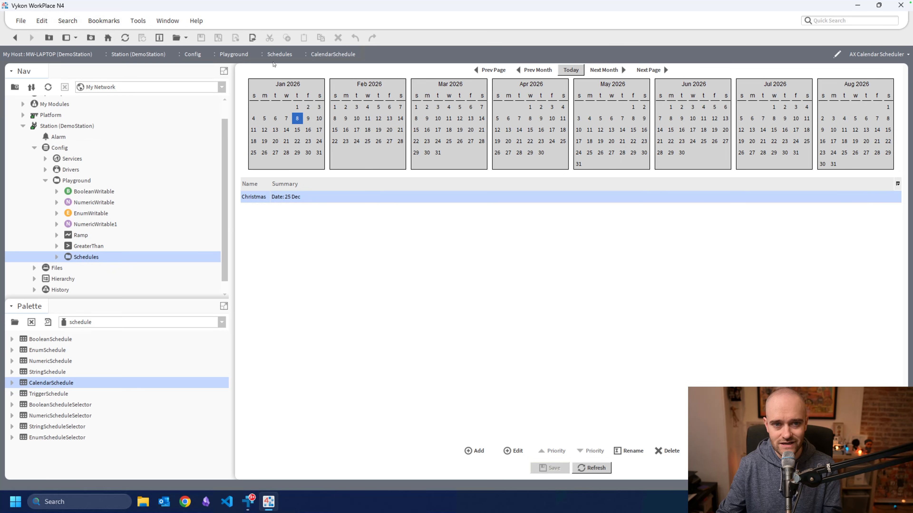
Add a Reference special event to the BooleanSchedule that points to slot:/Playground/Schedules/CalendarSchedule
left_click(279, 53)
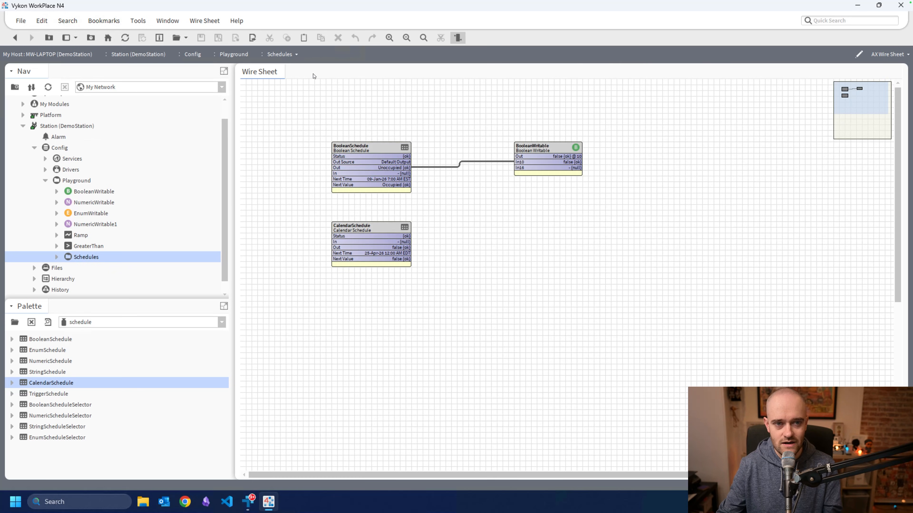
double_click(365, 146)
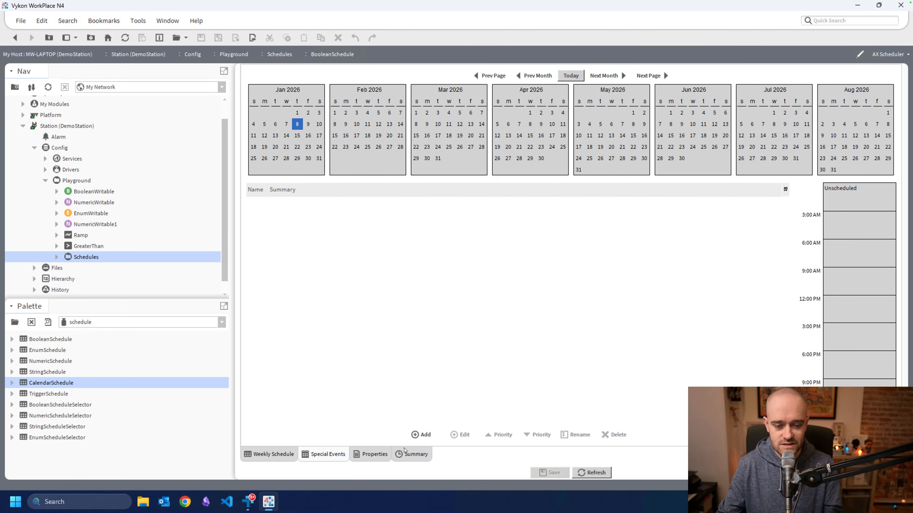
left_click(420, 435)
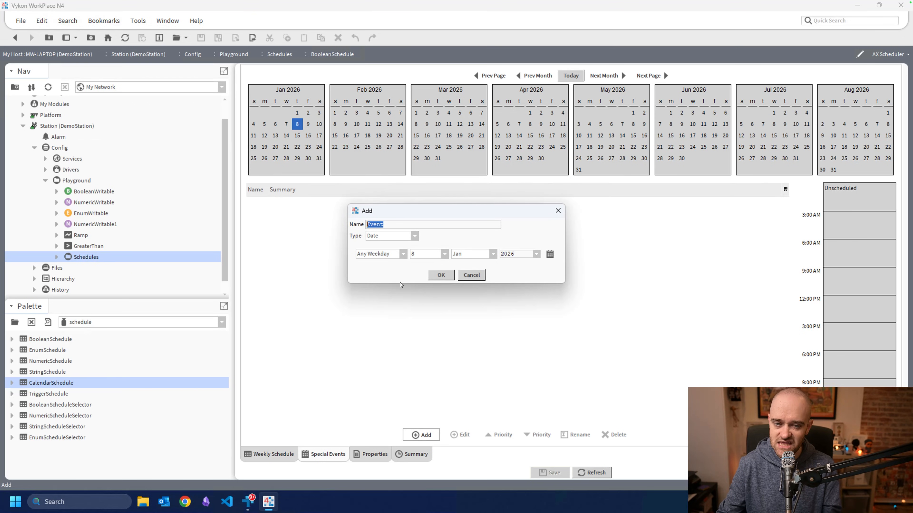
left_click(414, 237)
left_click(390, 288)
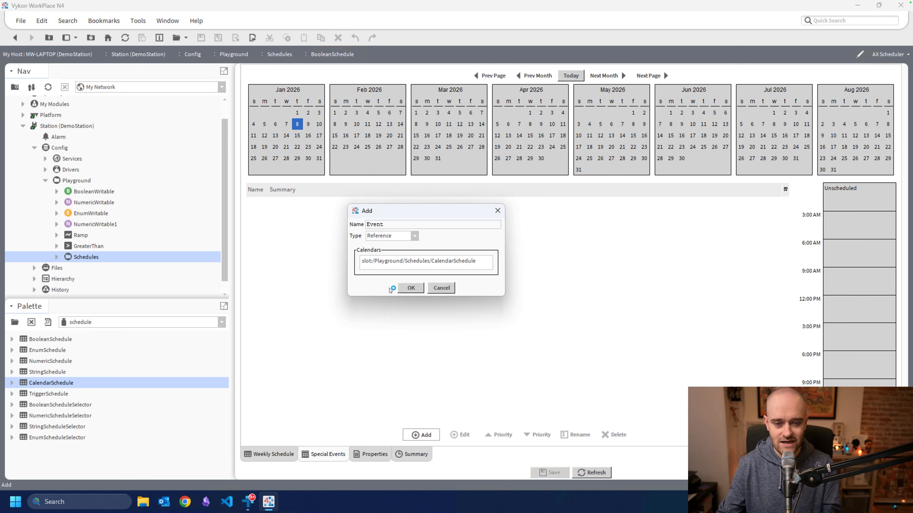
left_click(411, 261)
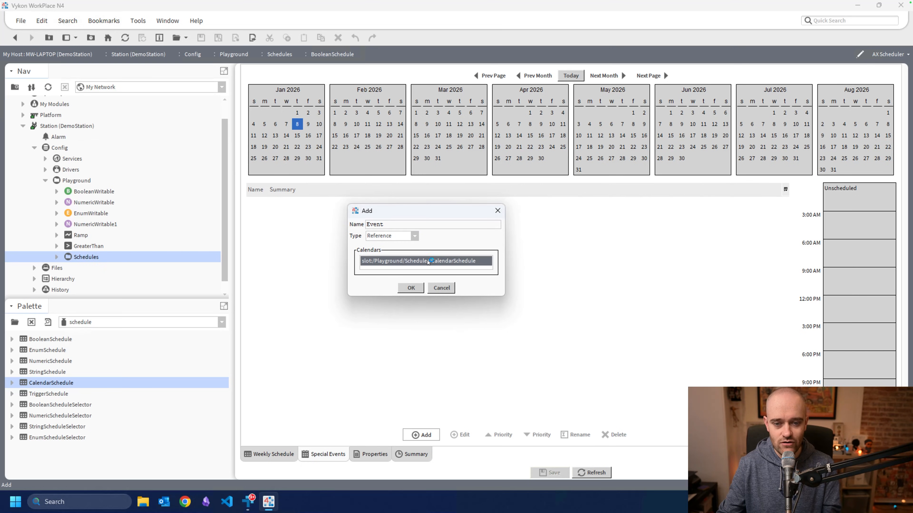
left_click(409, 288)
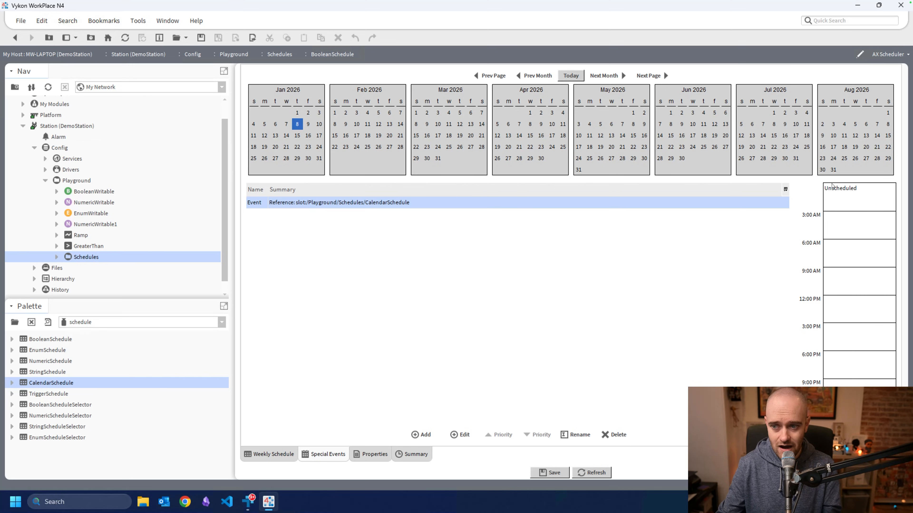
Schedule the special event for the whole day with the output Unoccupied, and save the BooleanSchedule
left_click_drag(833, 185, 855, 384)
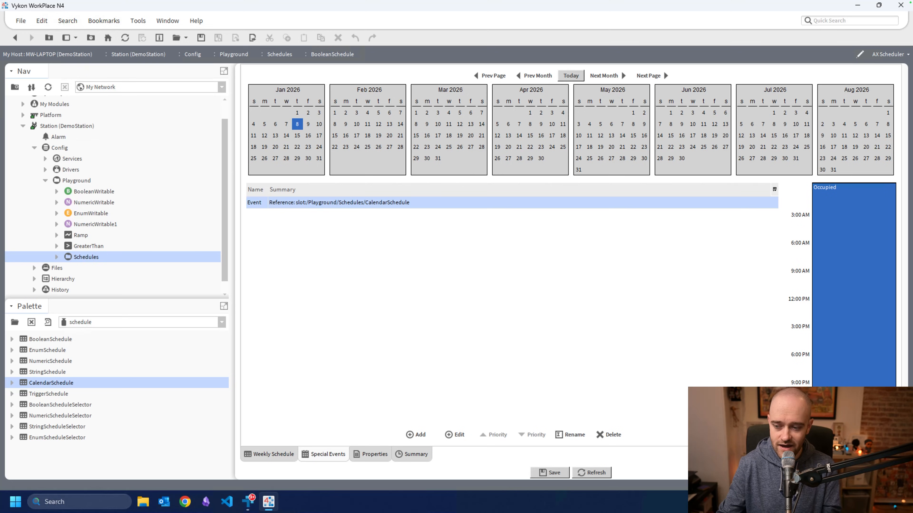
left_click(851, 446)
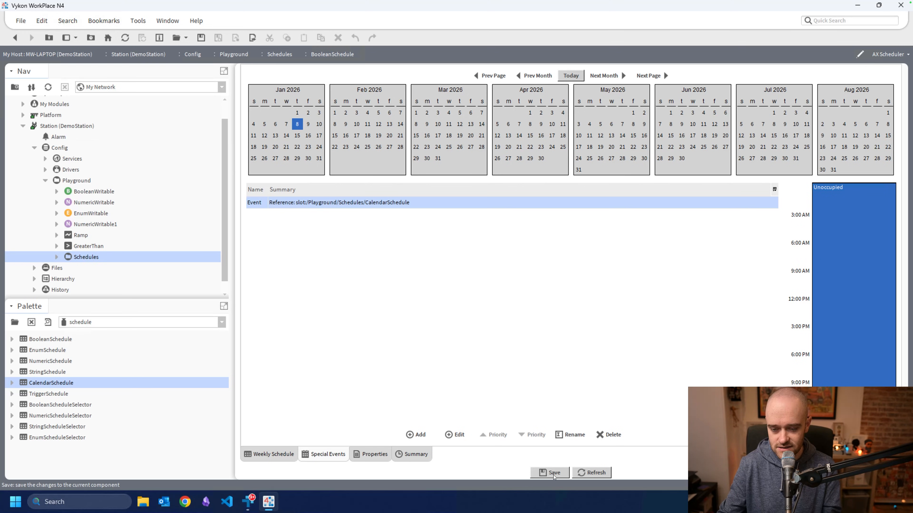
left_click(554, 476)
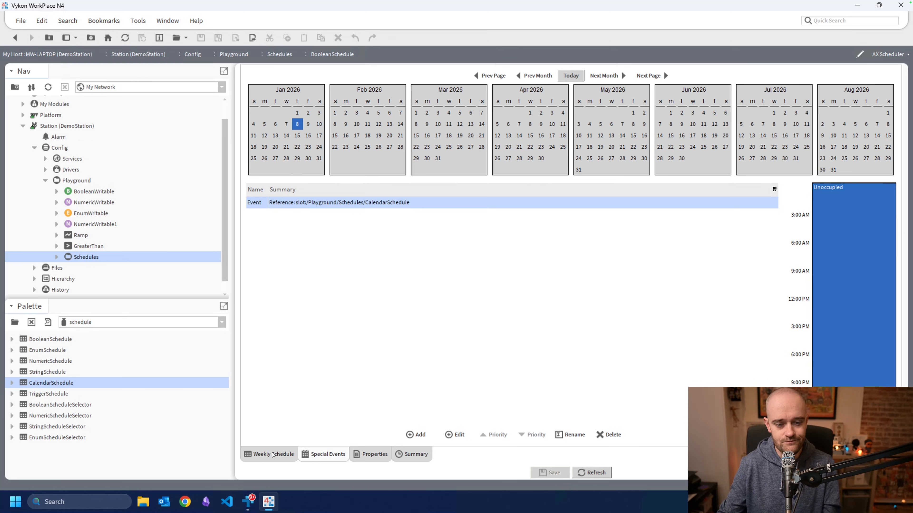
Examine the BooleanSchedule's summary of daily outputs and their sources for individual dates, such as 8 October and 20 March 2026
left_click(403, 455)
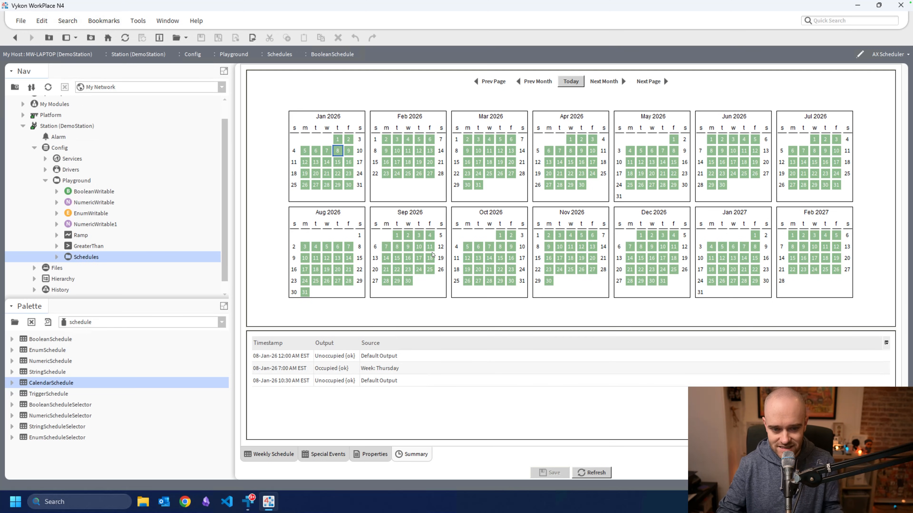
left_click(412, 247)
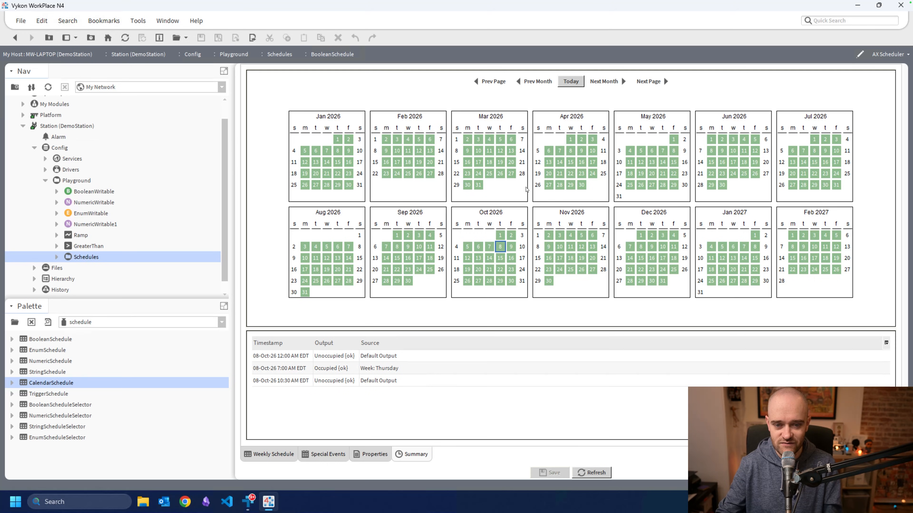
left_click(510, 162)
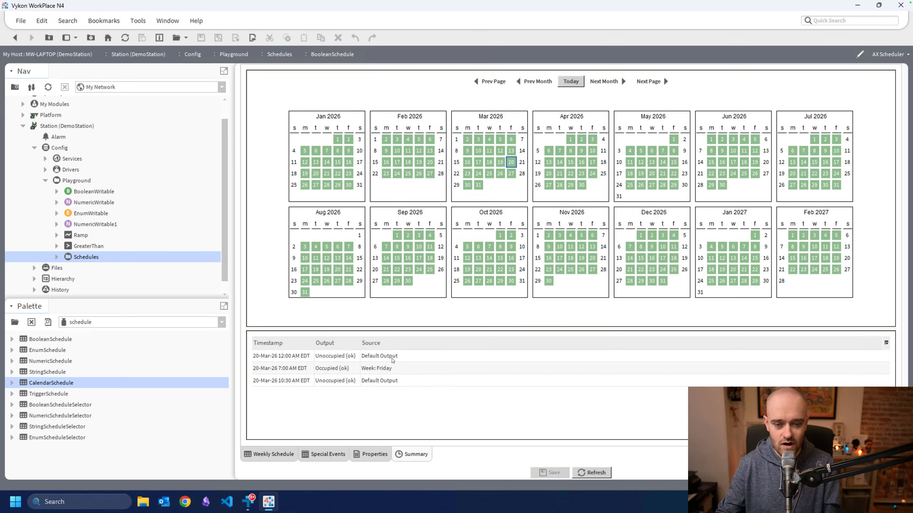